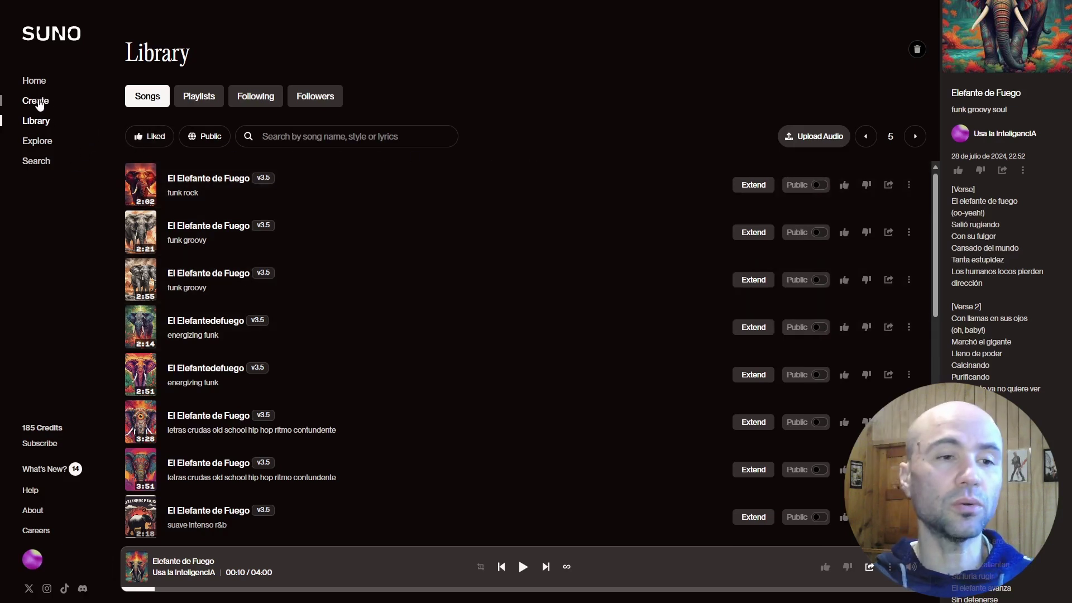
- Open the song creation page and examine the song description prompt and the fields offered in custom mode
left_click(37, 102)
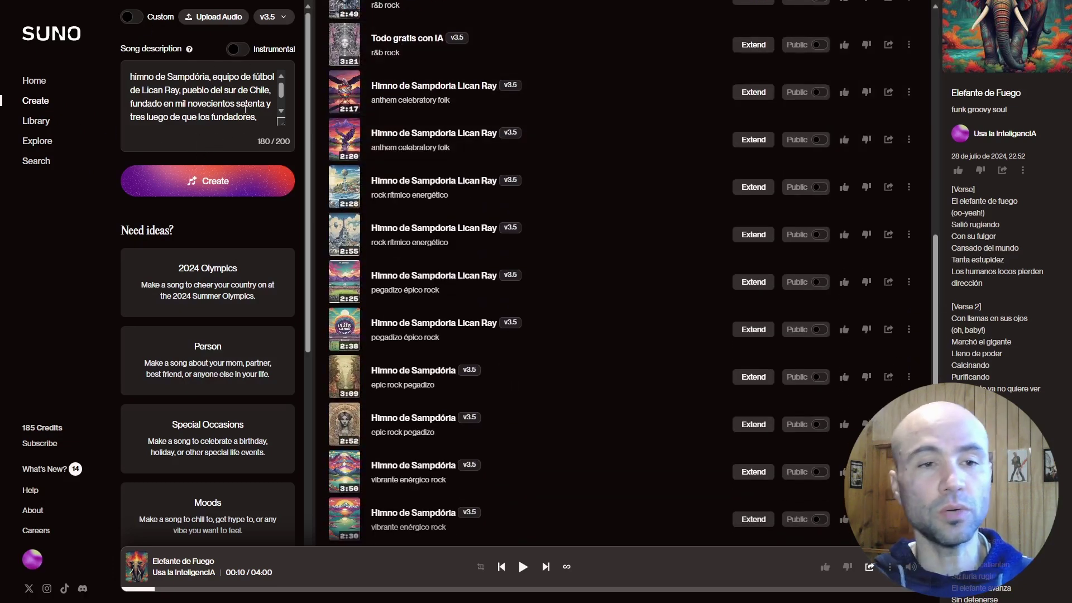
scroll(245, 110, "down", 2)
scroll(232, 96, "up", 2)
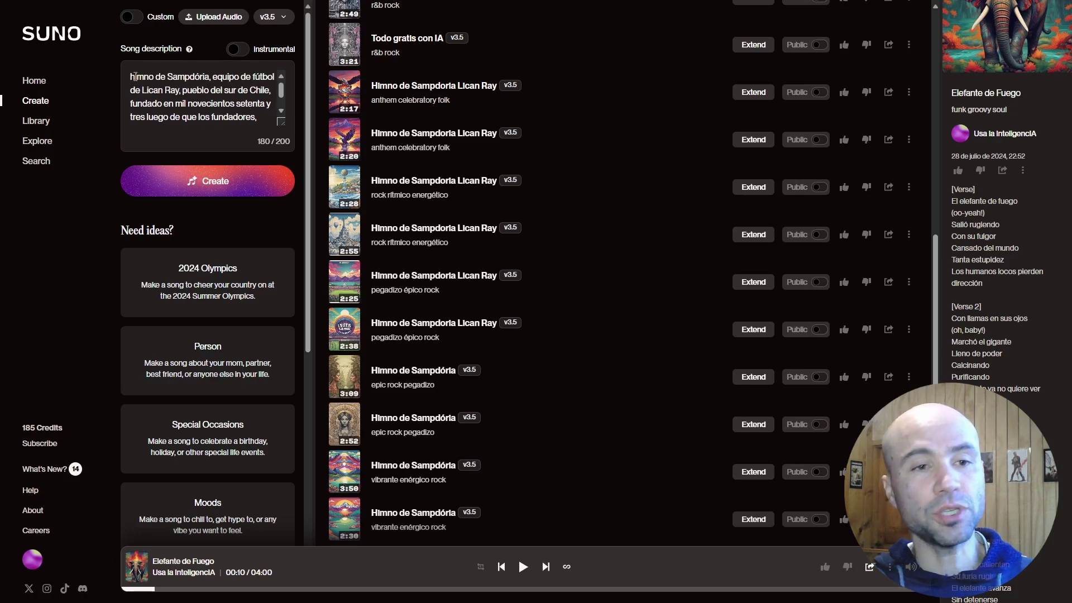
left_click_drag(135, 76, 264, 126)
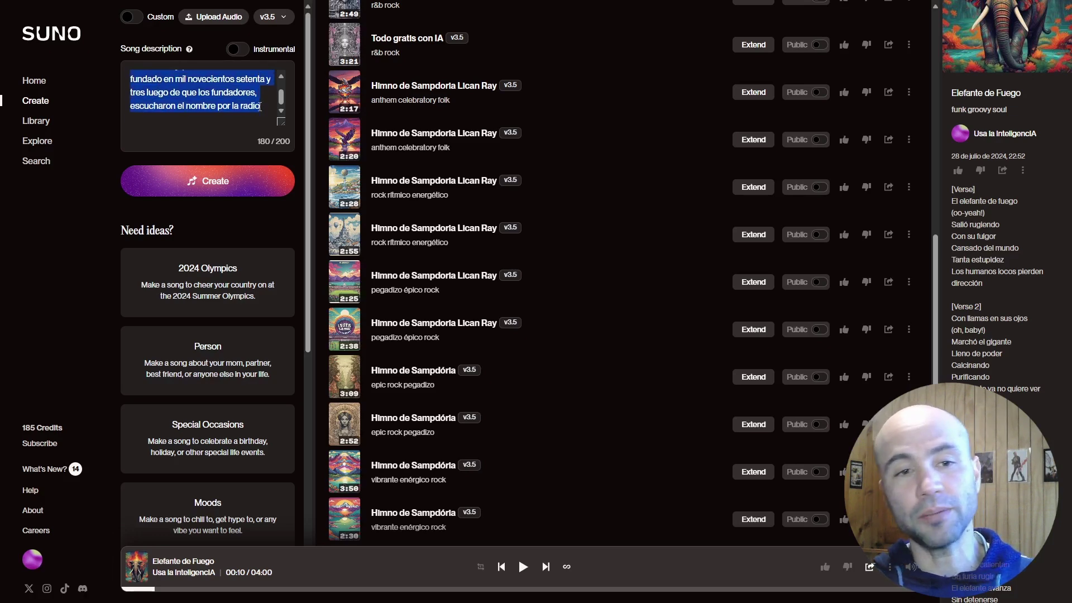
left_click(259, 107)
scroll(245, 95, "up", 2)
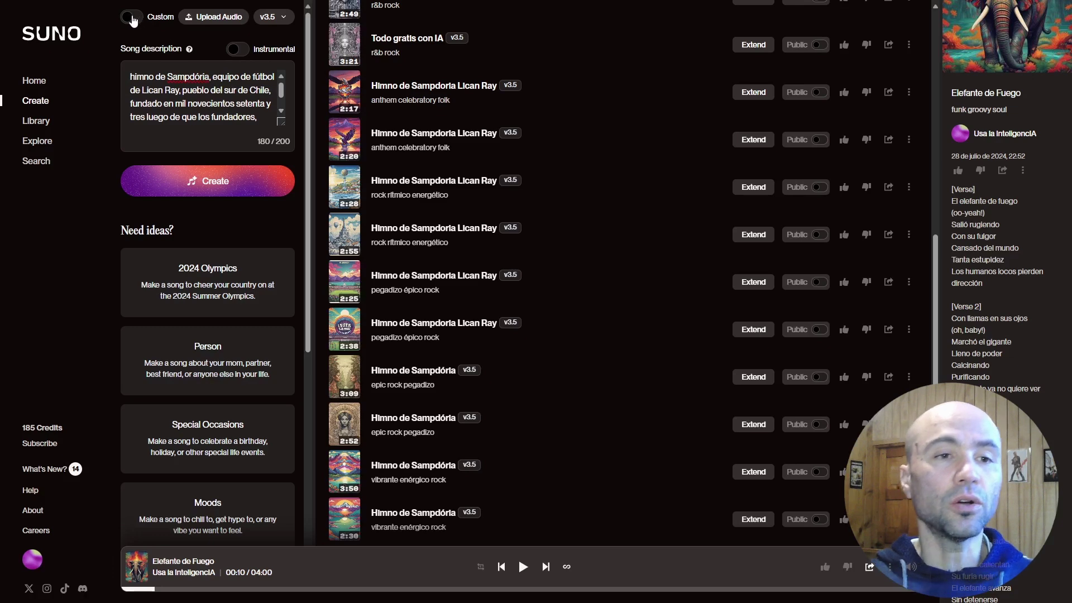
left_click(131, 18)
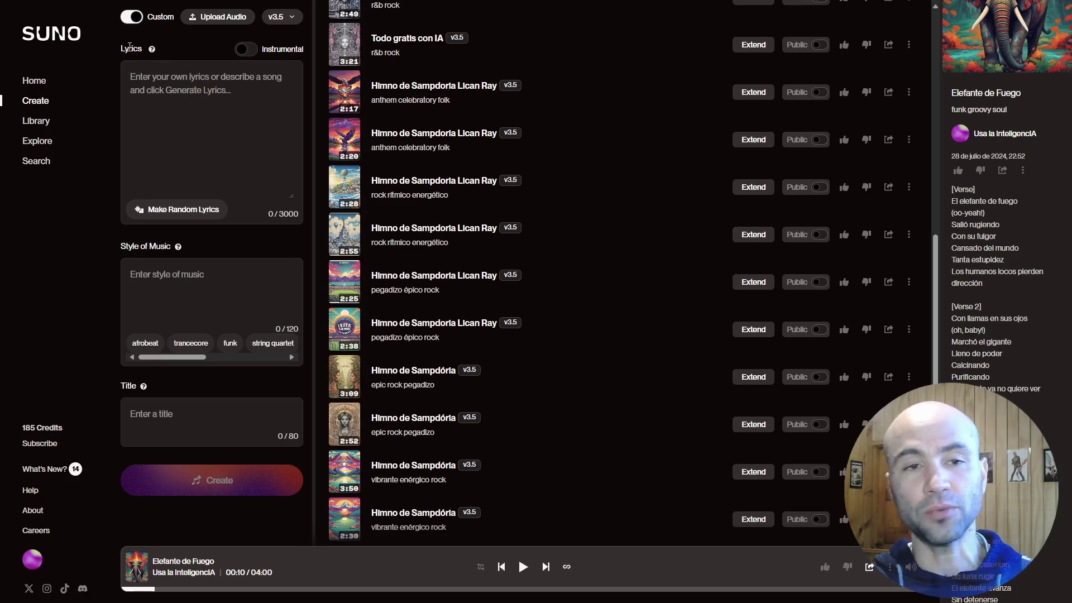
left_click(131, 17)
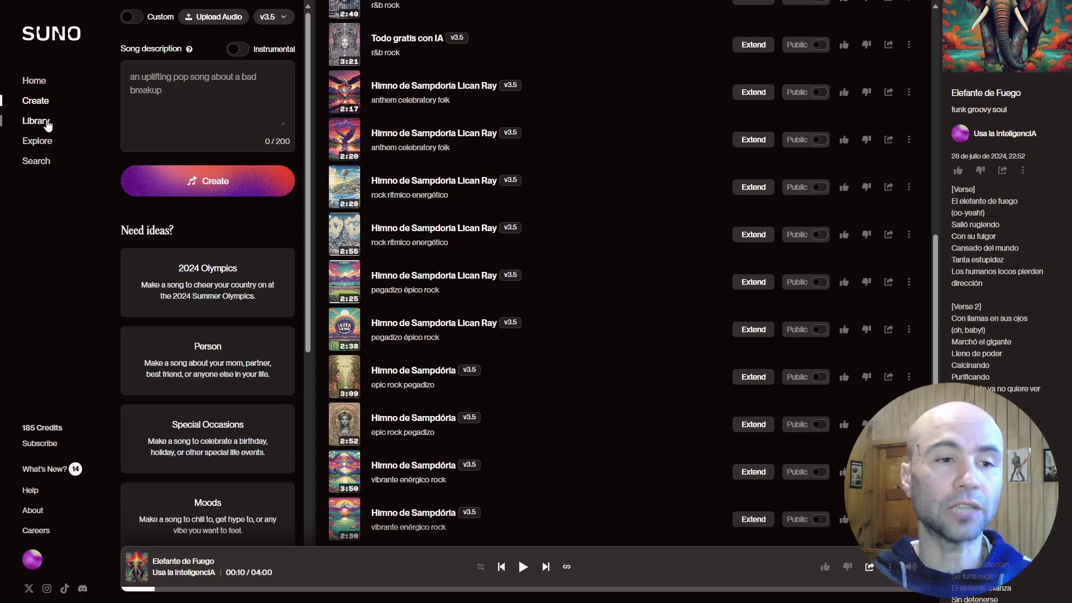
- Open the song library and go to page 4 of the songs
left_click(73, 125)
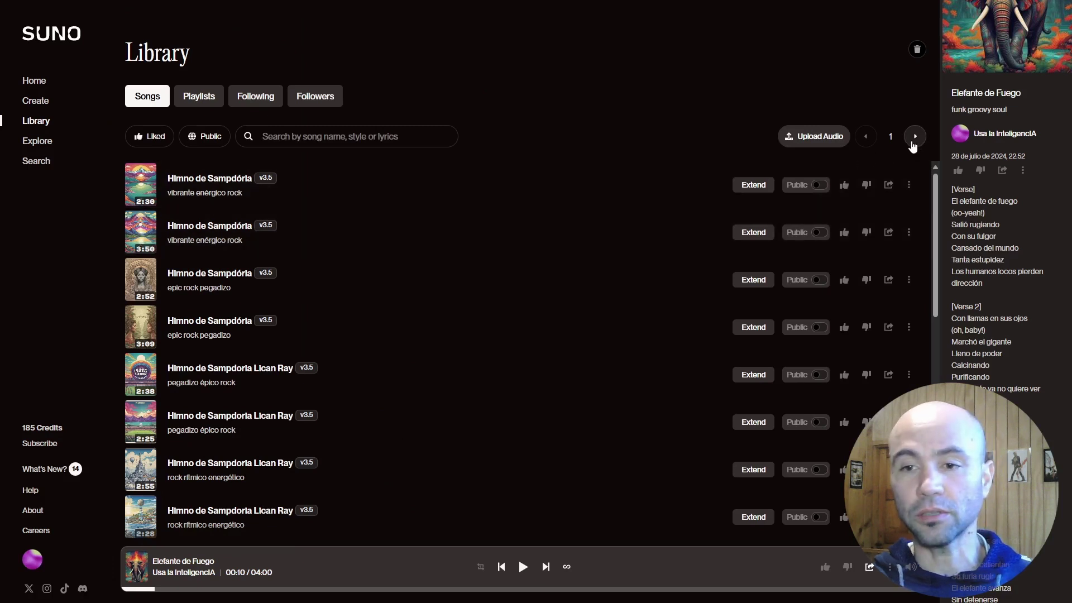
left_click(915, 138)
left_click(914, 137)
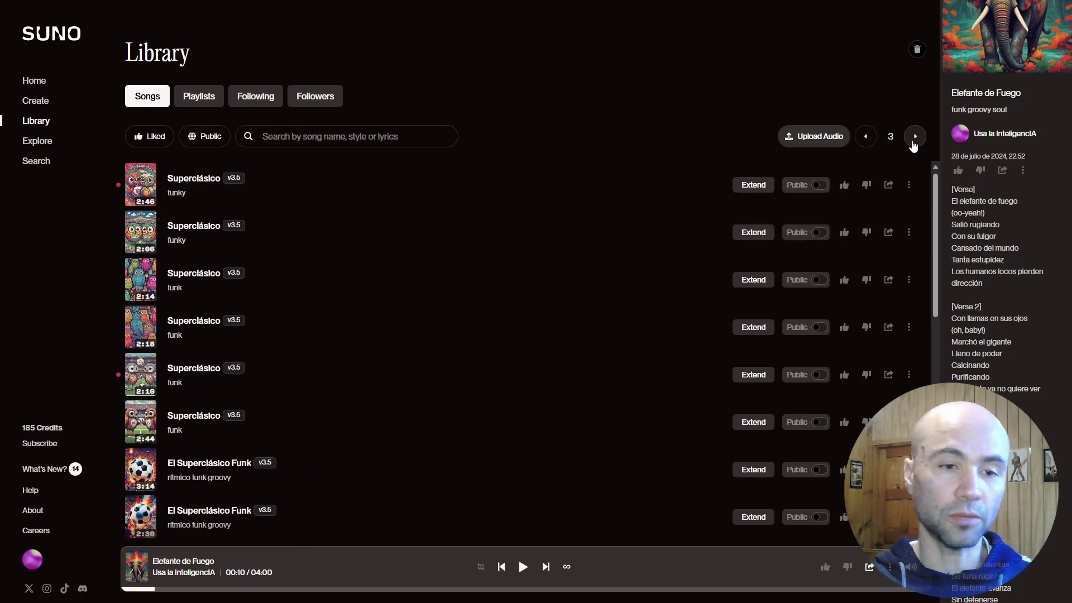
left_click(914, 142)
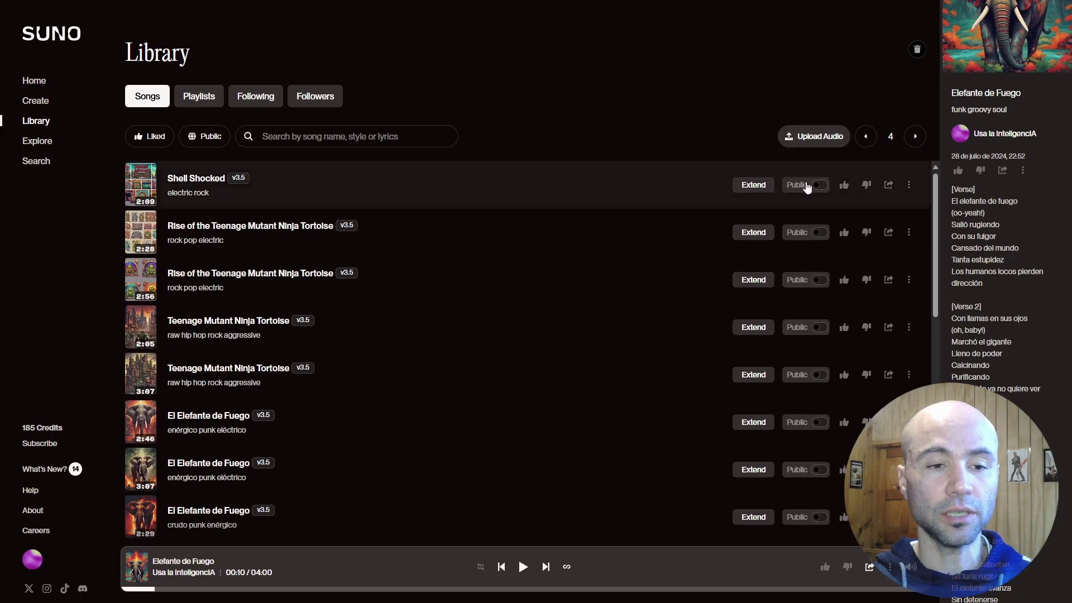
- Play the "enérgico punk eléctrico" version of El Elefante de Fuego from its song page, and pause it back in the library
left_click(207, 422)
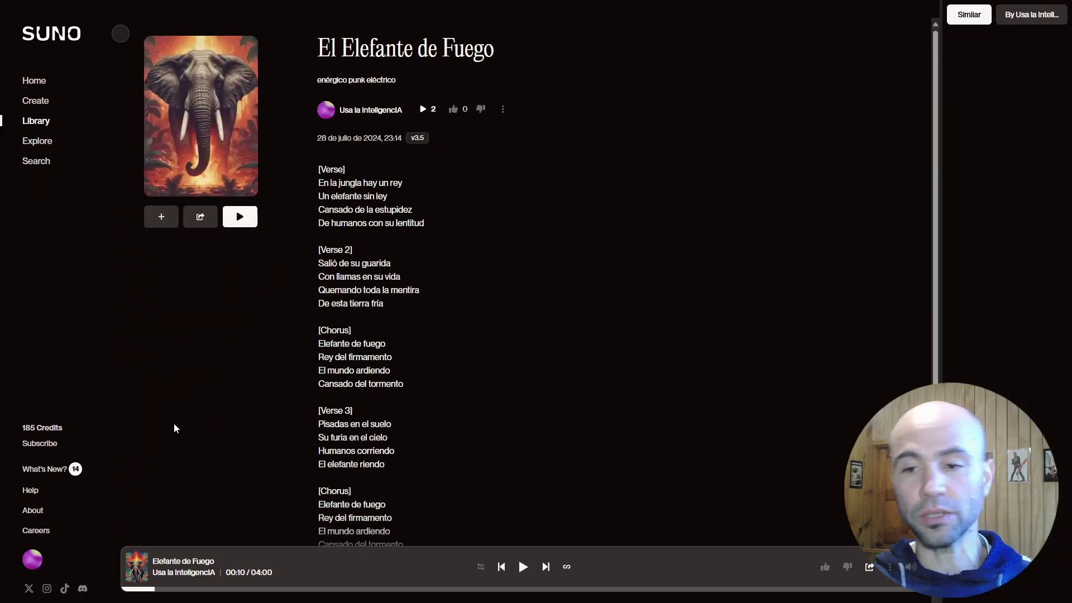
left_click(239, 216)
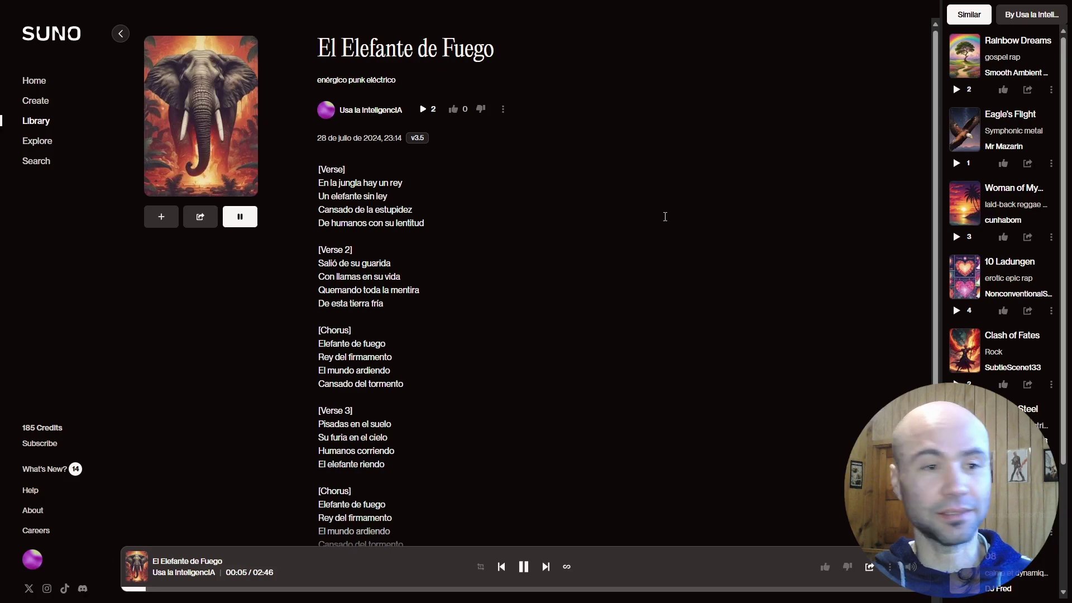
scroll(674, 287, "down", 3)
scroll(674, 283, "up", 3)
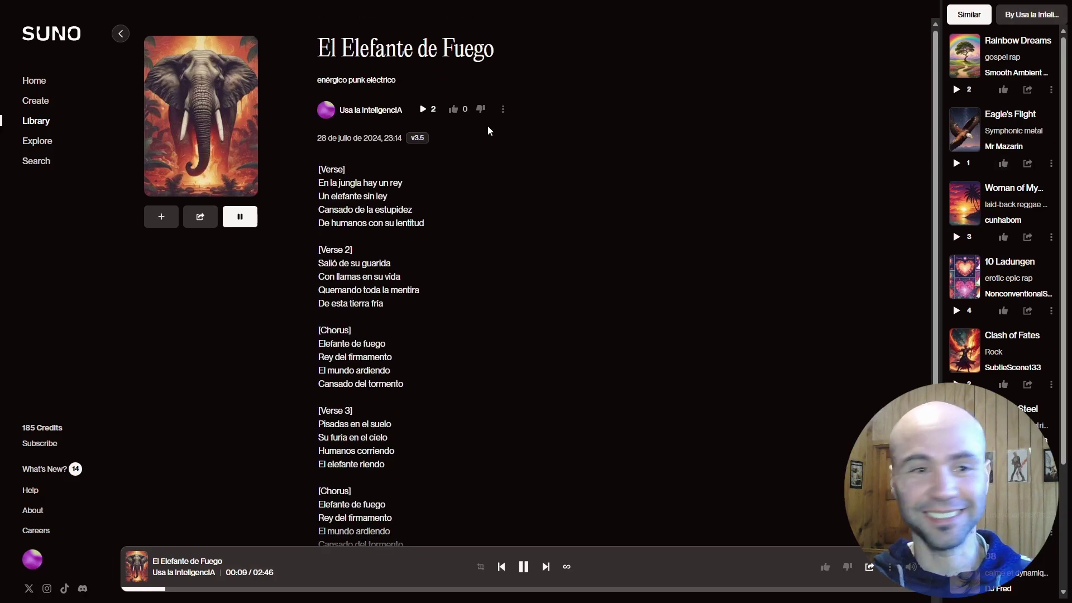
left_click(120, 34)
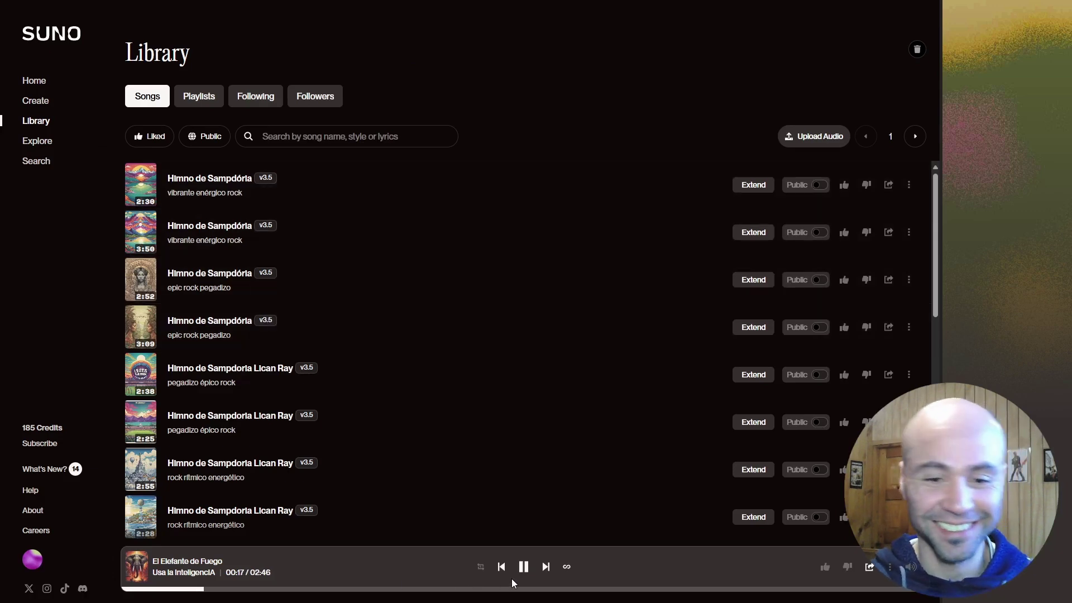
left_click(524, 568)
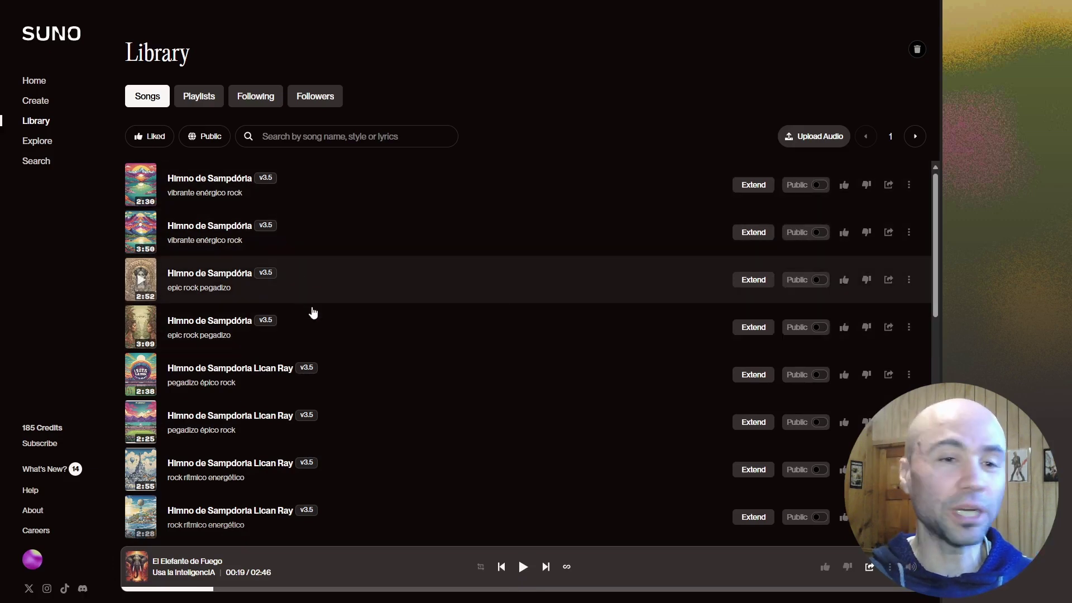
- Browse the library's generated songs from page 1 through page 4
scroll(341, 349, "down", 5)
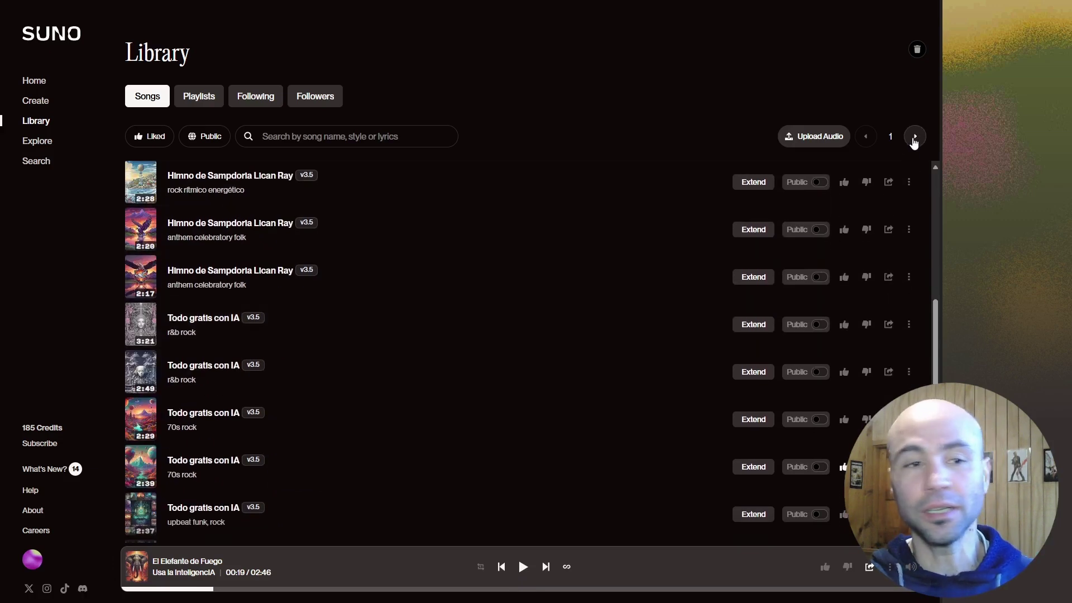
left_click(913, 139)
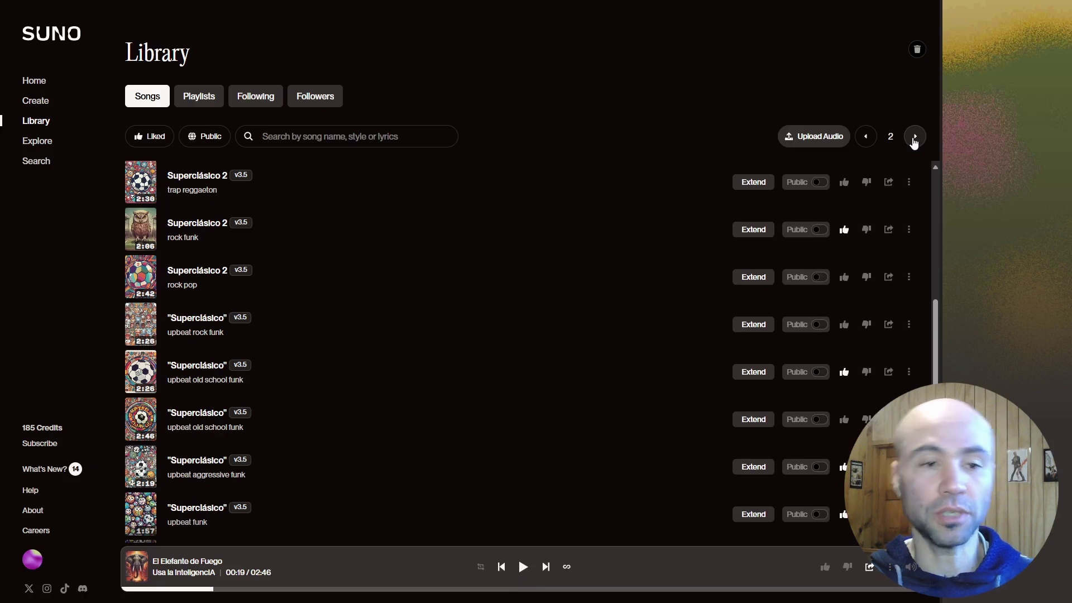
left_click(914, 140)
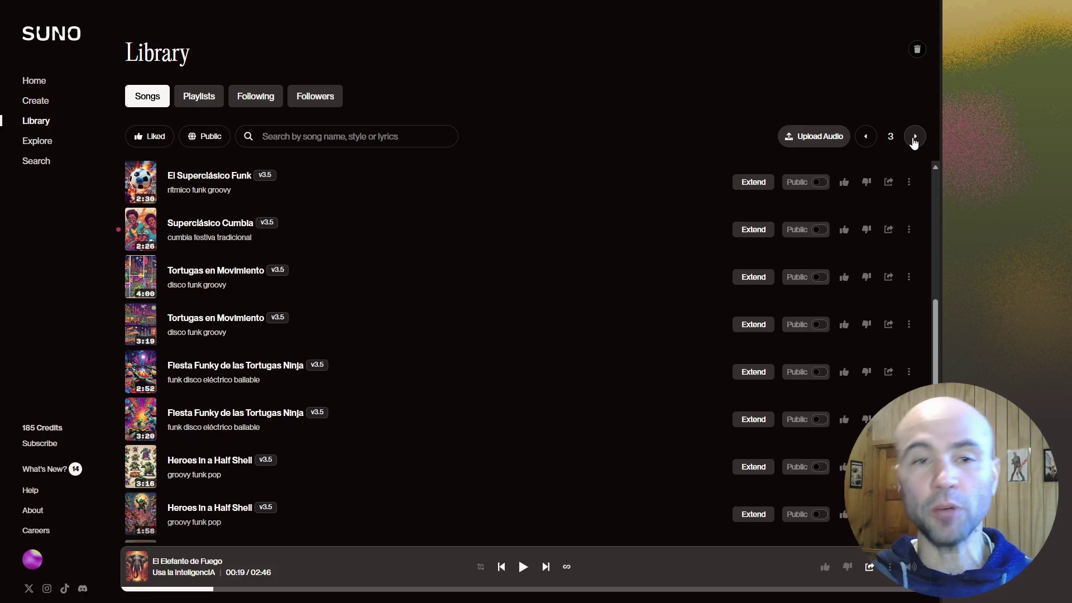
left_click(914, 136)
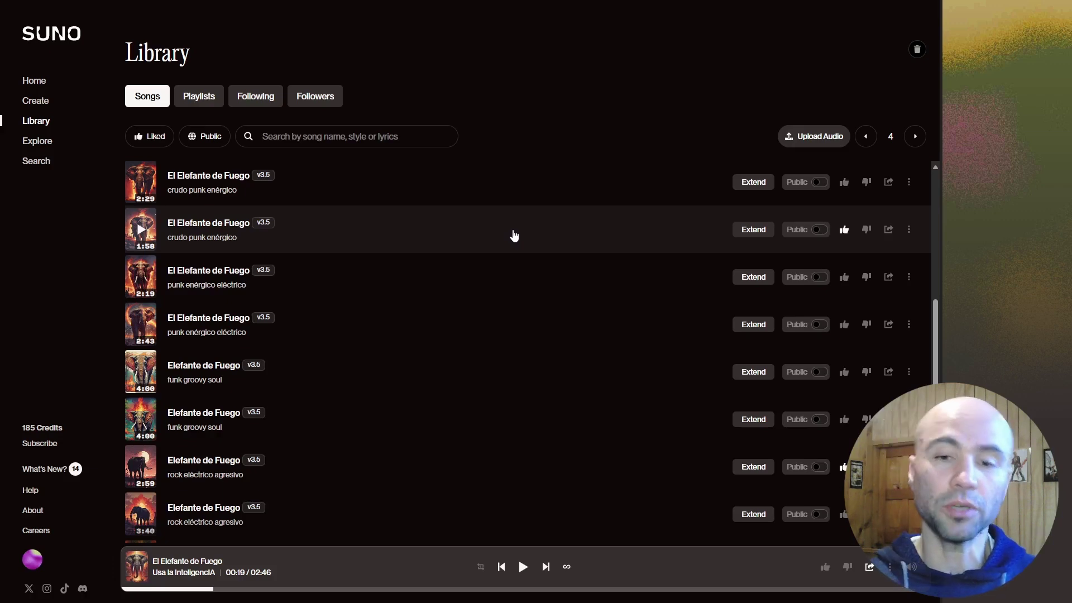
scroll(203, 315, "down", 1)
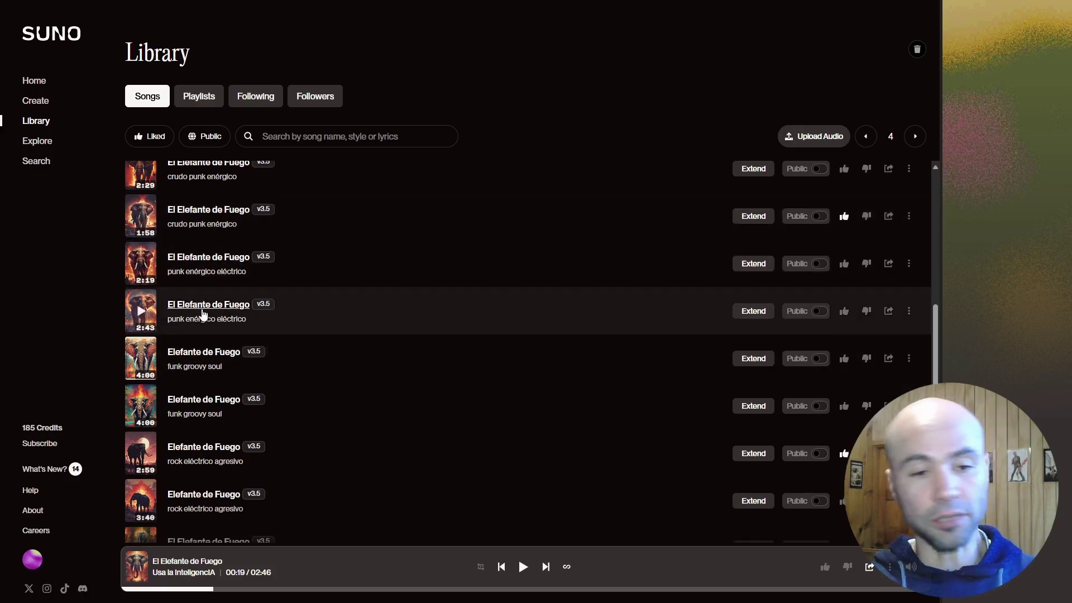
scroll(203, 316, "down", 2)
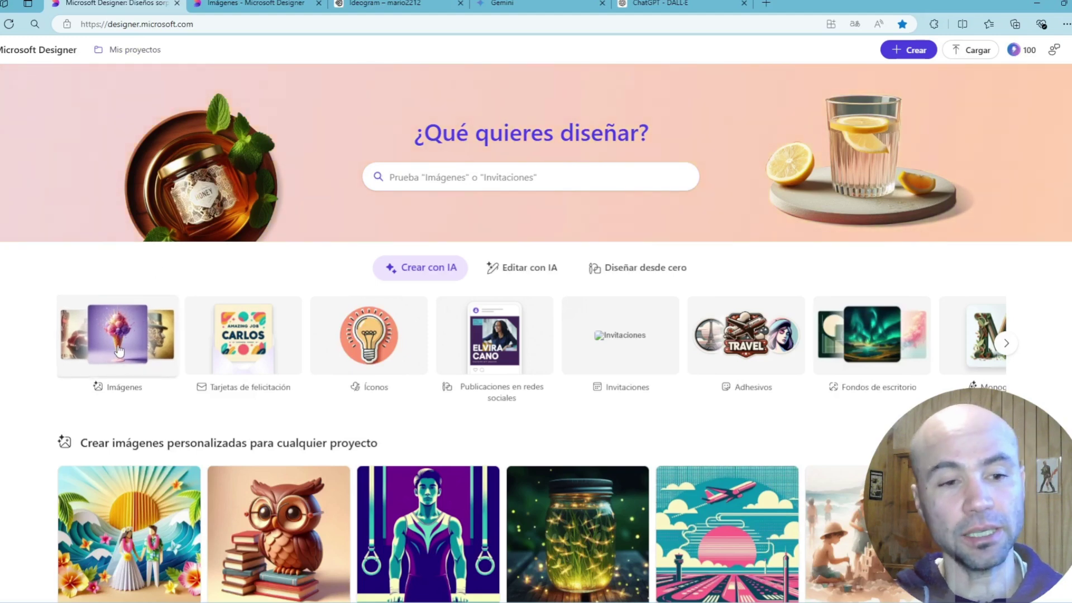
- Switch to Microsoft Designer's image creator and set the image size to Vertical (1024 x 1792)
left_click(214, 5)
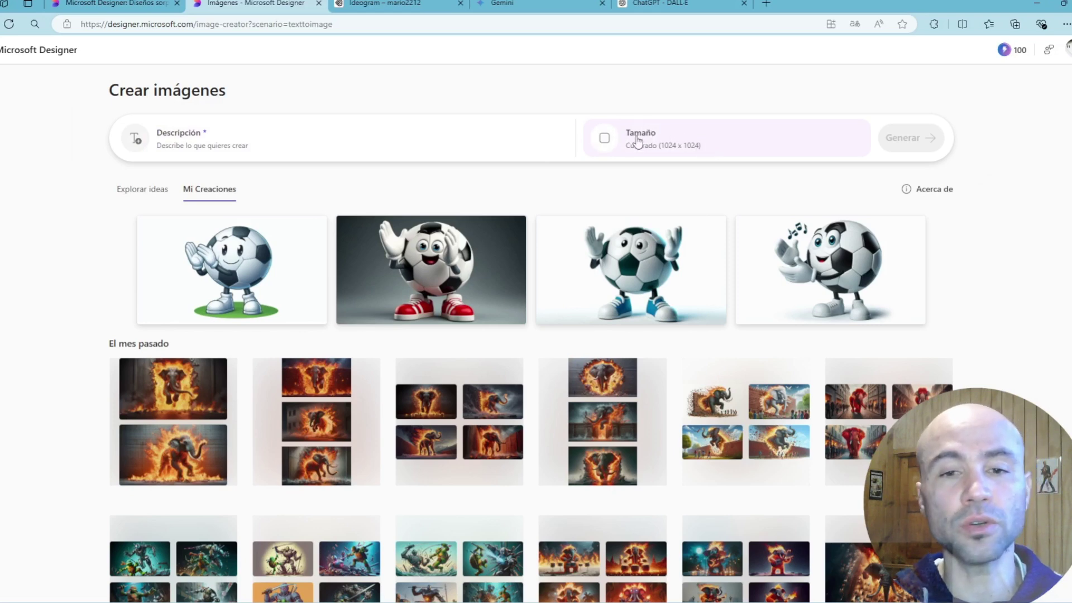
left_click(659, 144)
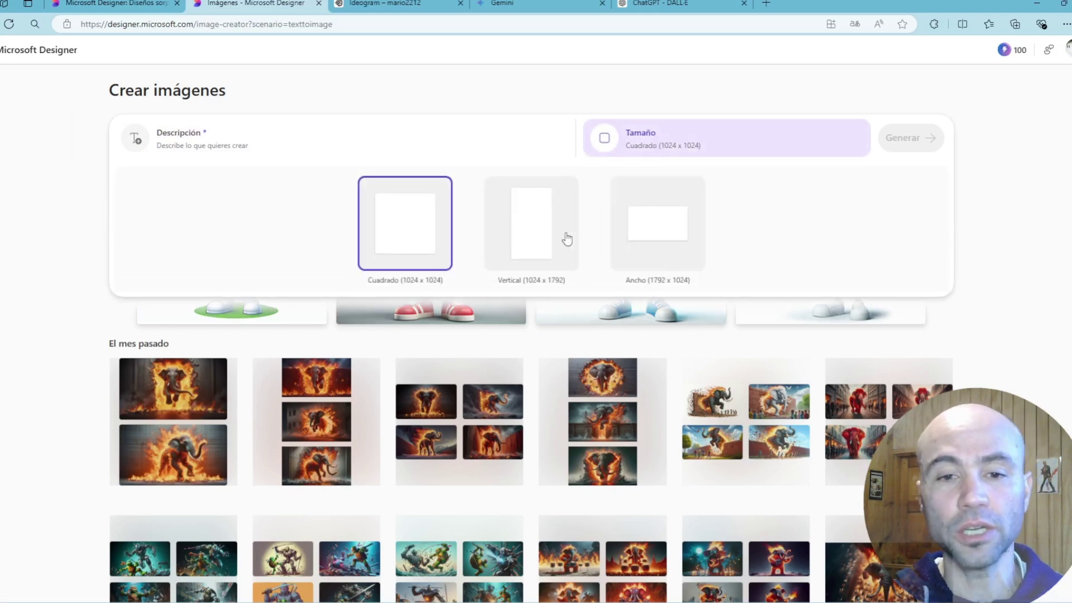
left_click(678, 224)
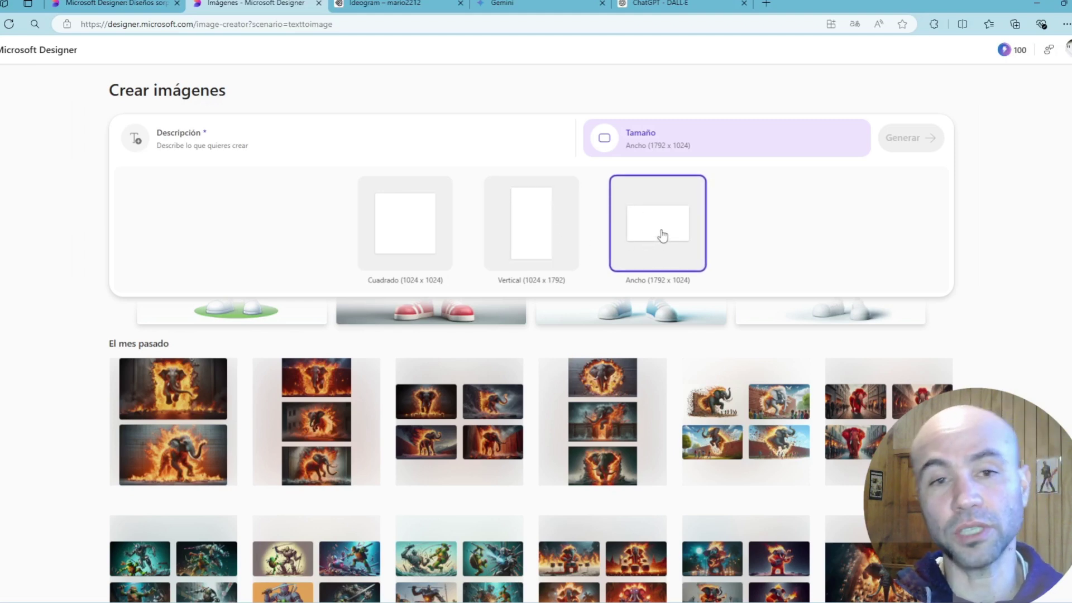
left_click(514, 233)
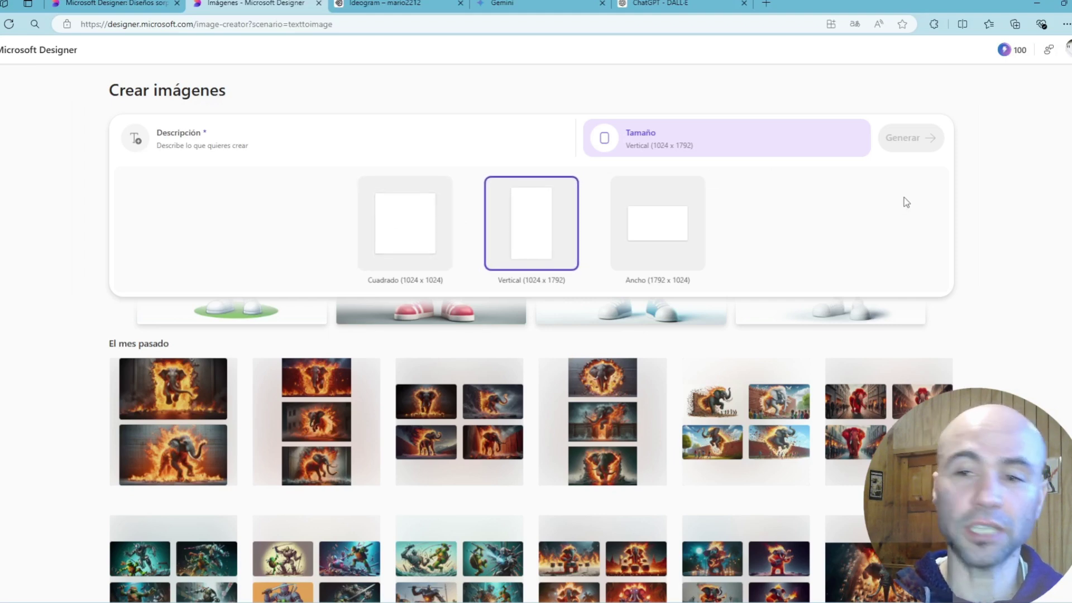
left_click(974, 193)
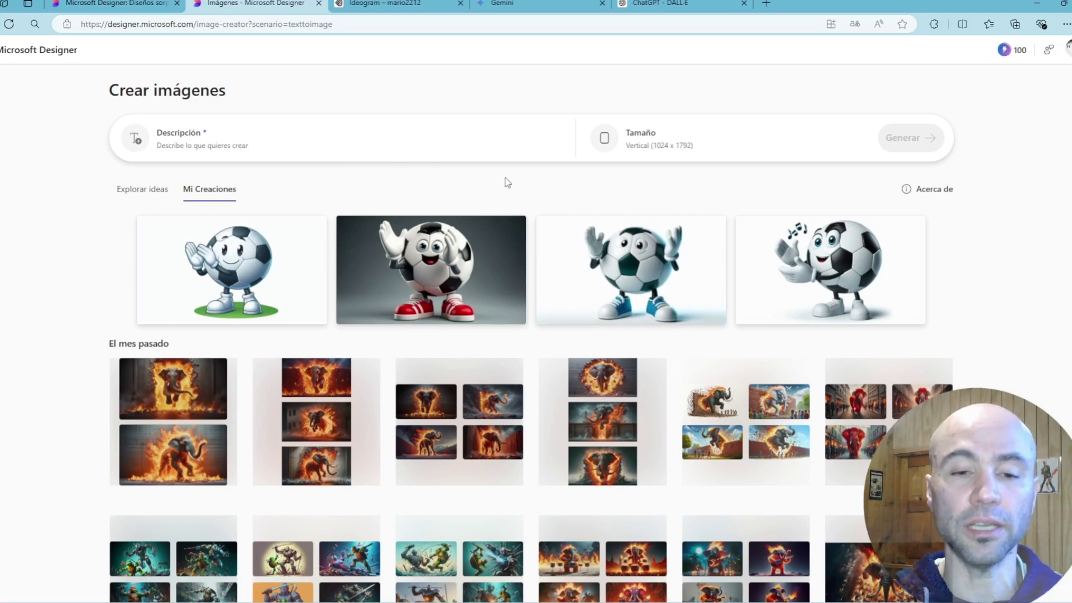
- Look through the past creations and view both images of the first "elefante de fuego atravesando una muralla en llamas, estilo foto real" set
scroll(622, 205, "down", 1)
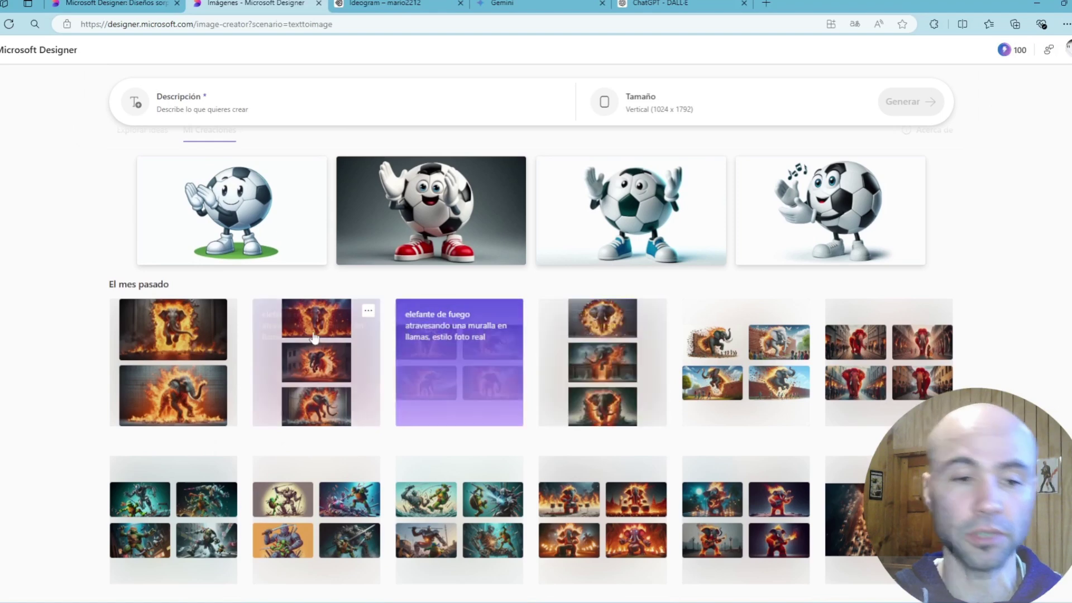
scroll(335, 335, "up", 1)
scroll(203, 343, "down", 2)
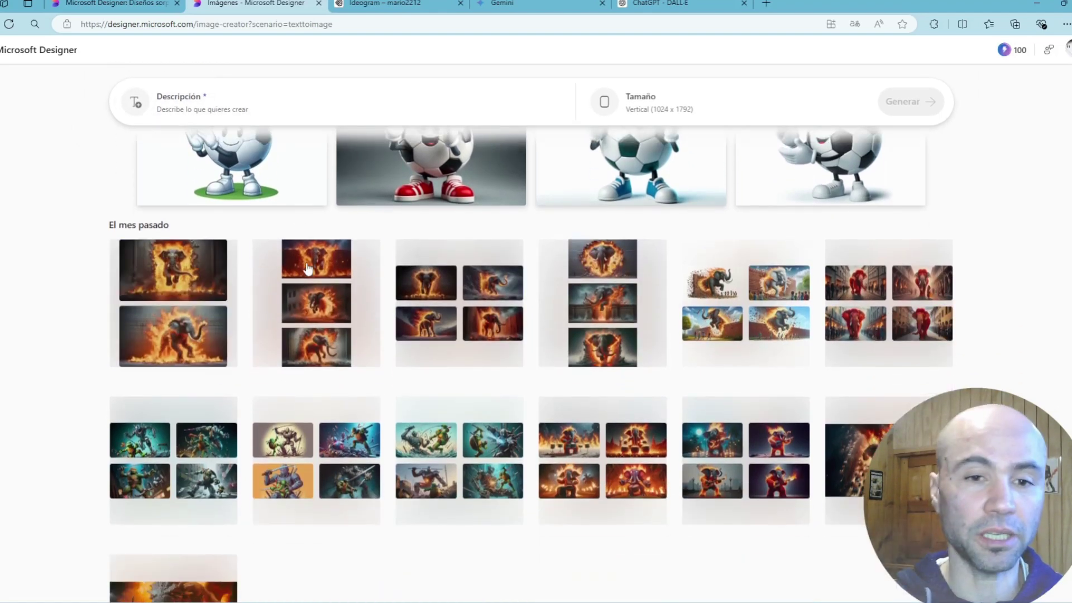
scroll(391, 335, "up", 2)
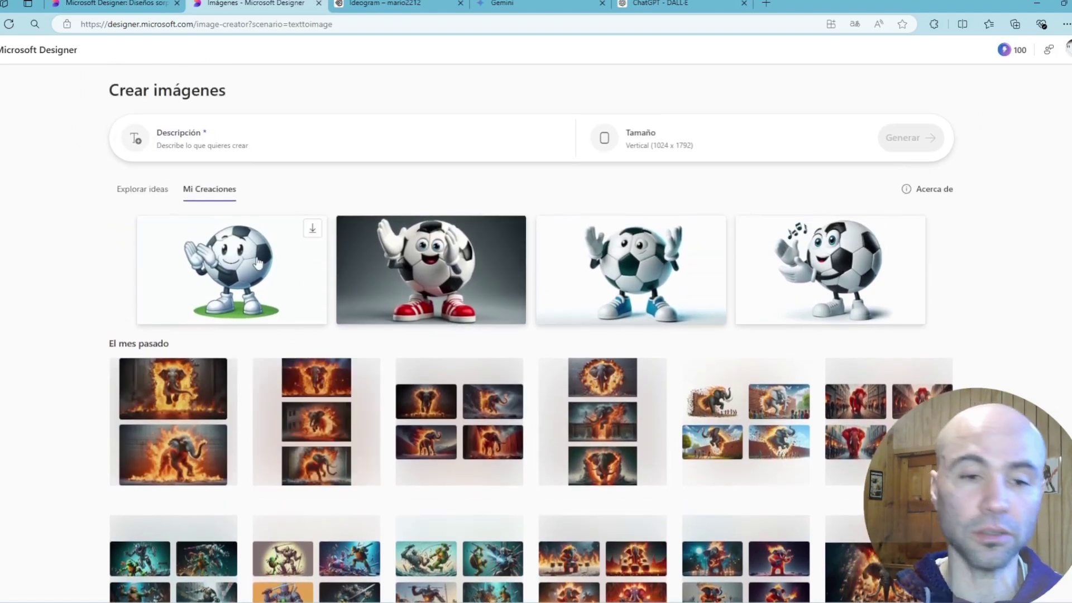
scroll(424, 246, "down", 1)
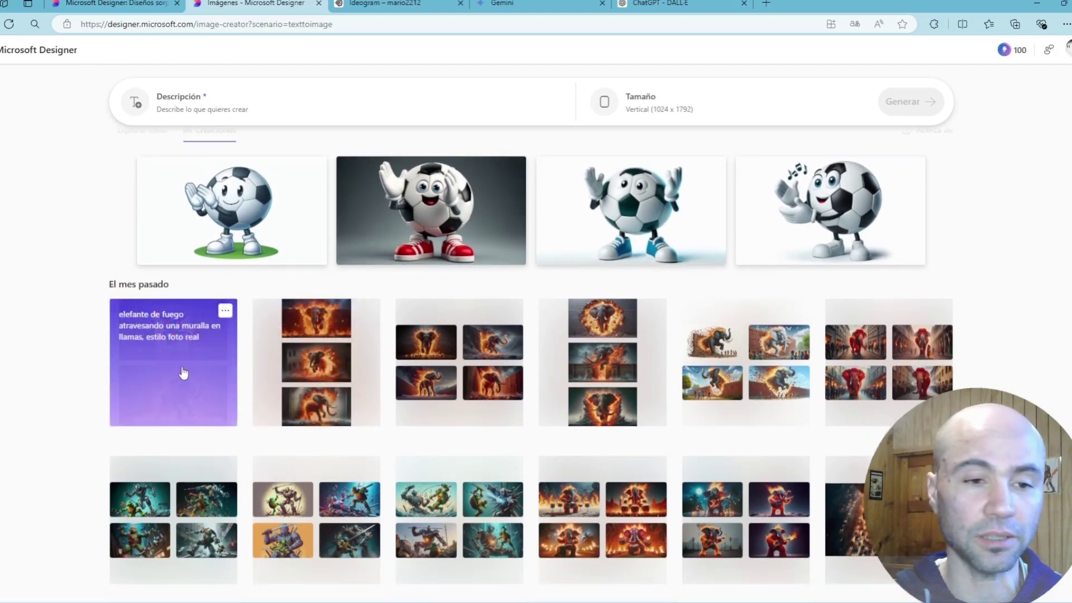
left_click(190, 361)
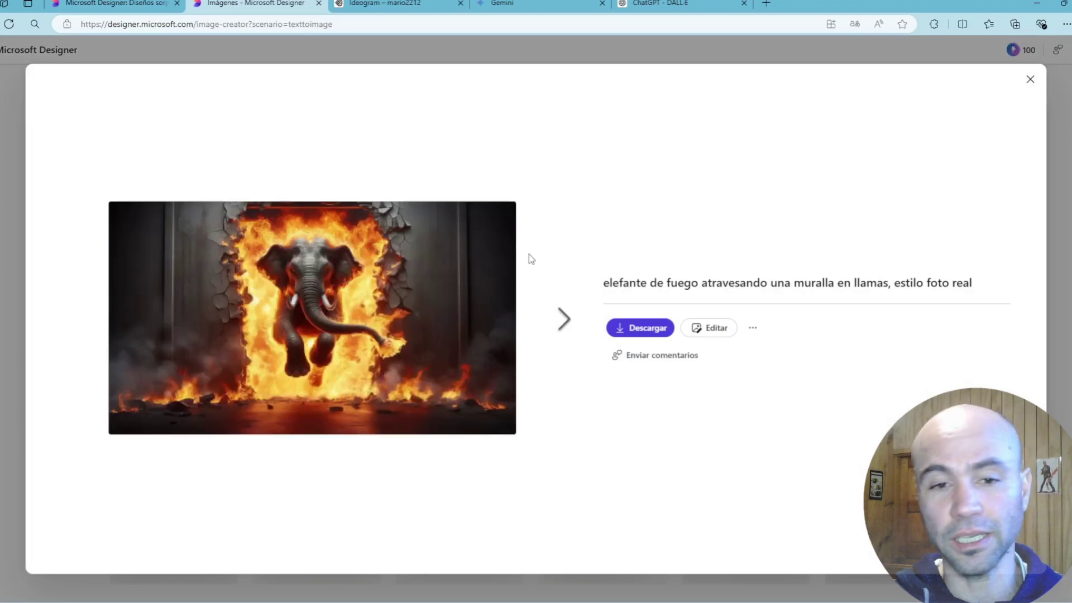
left_click(561, 320)
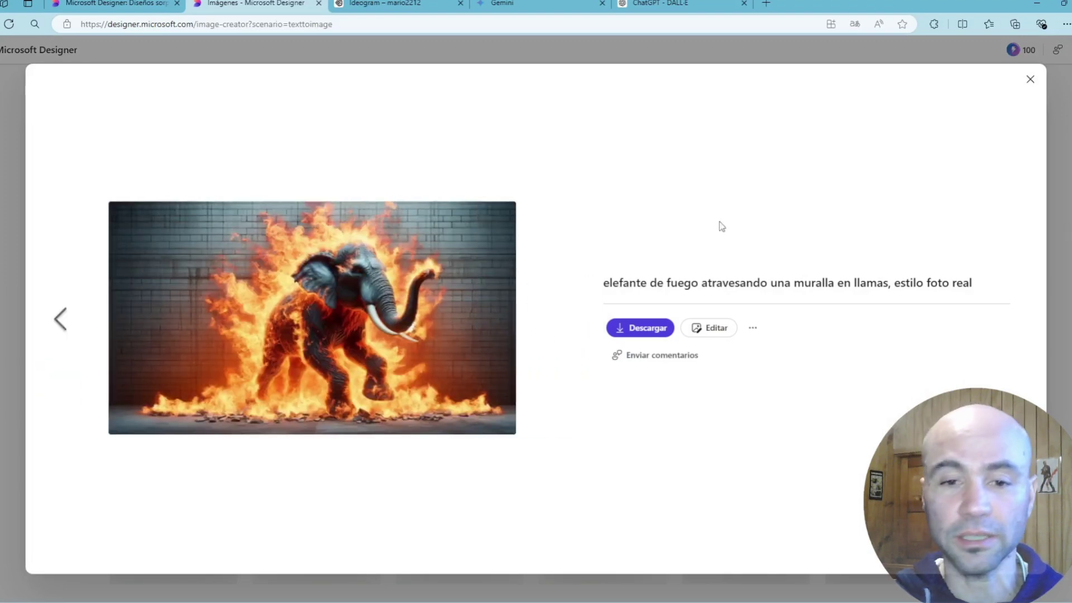
left_click(1030, 80)
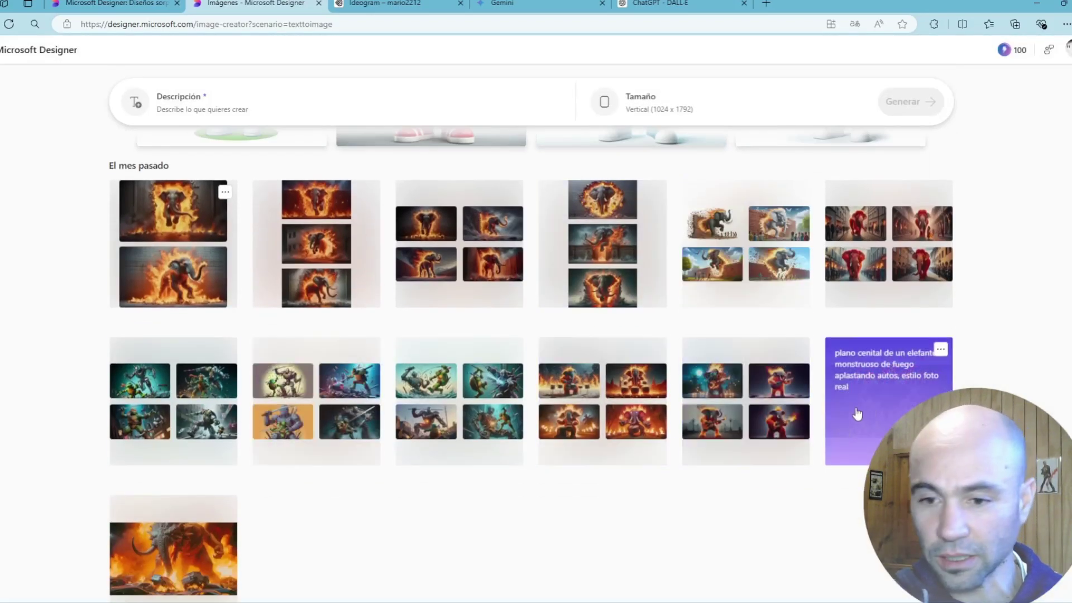
- View the first three images of the "elefante monstruoso de fuego tocando la batería, estilo foto real" set
left_click(600, 402)
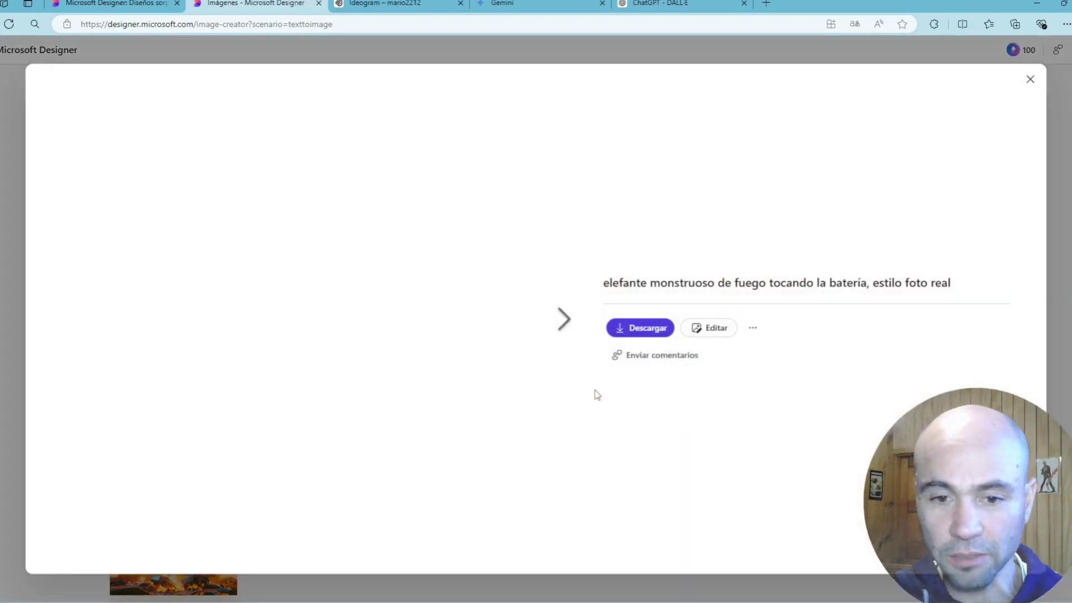
left_click(561, 329)
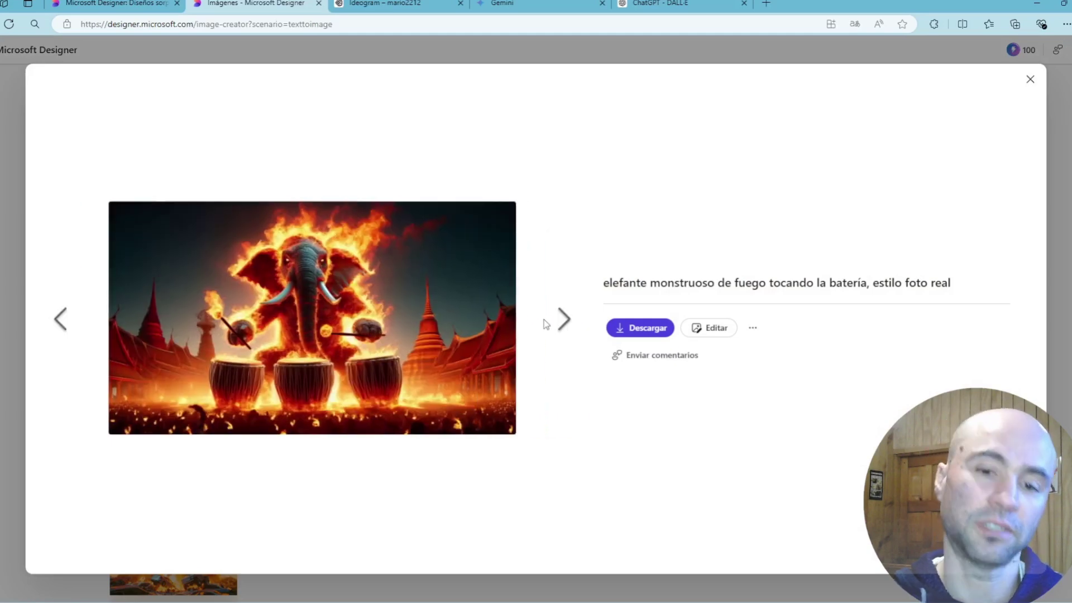
left_click(564, 324)
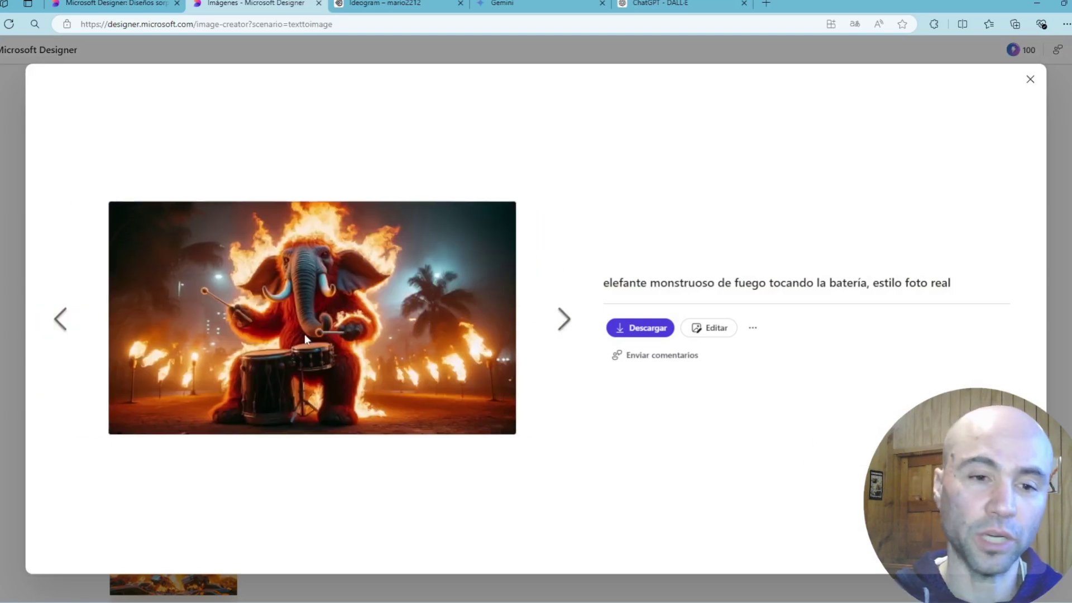
- View the last image of the fire elephant drumming set, then close the image viewer
left_click(562, 318)
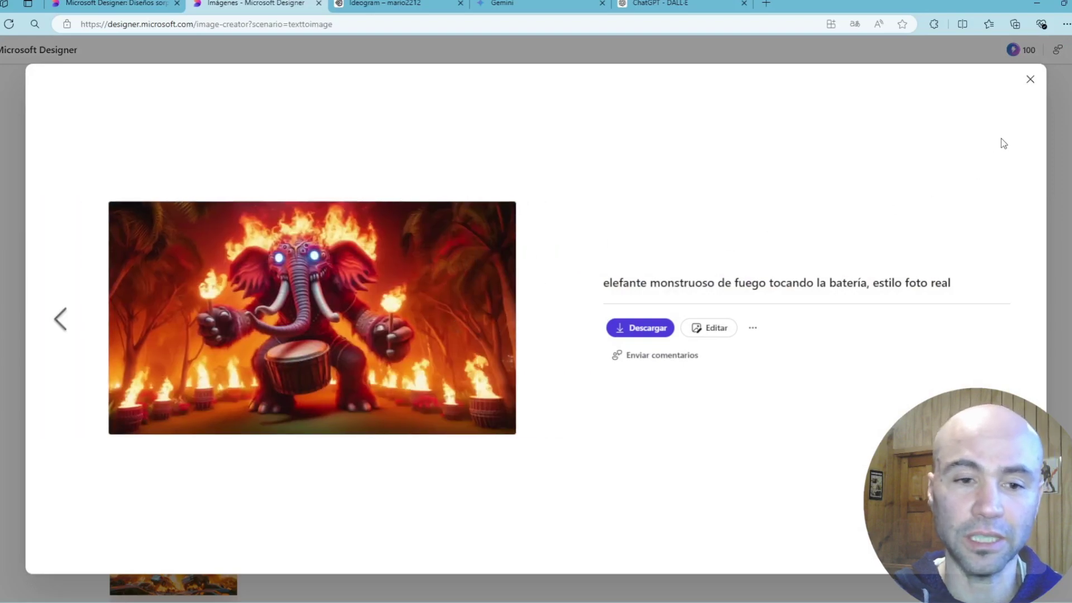
left_click(1030, 79)
scroll(408, 353, "up", 2)
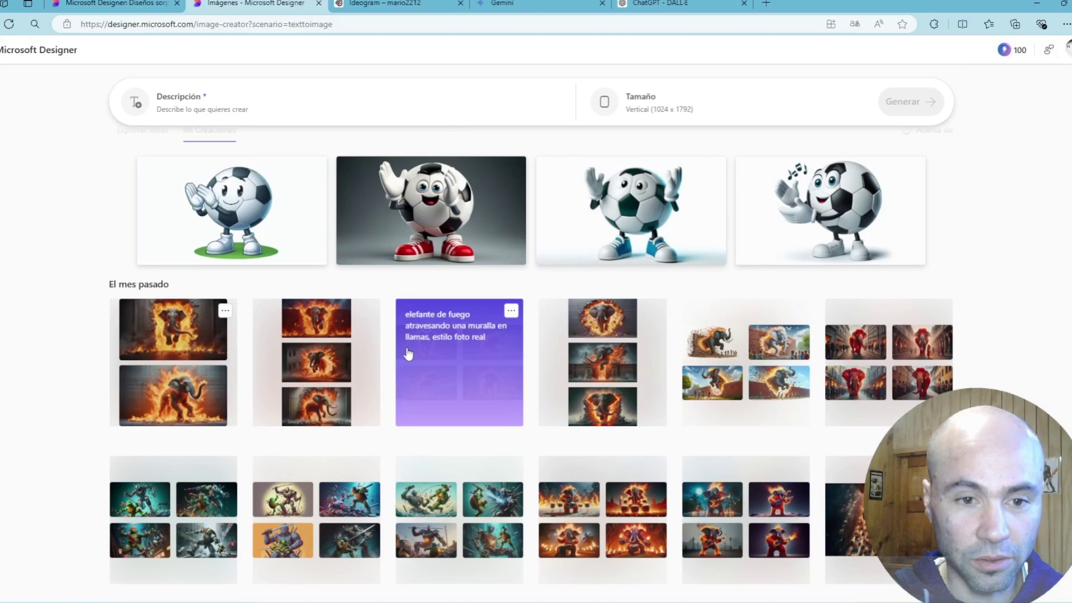
- View the three images of the second "elefante de fuego atravesando una muralla en llamas, estilo foto real" set and return to the creations
left_click(335, 351)
left_click(566, 324)
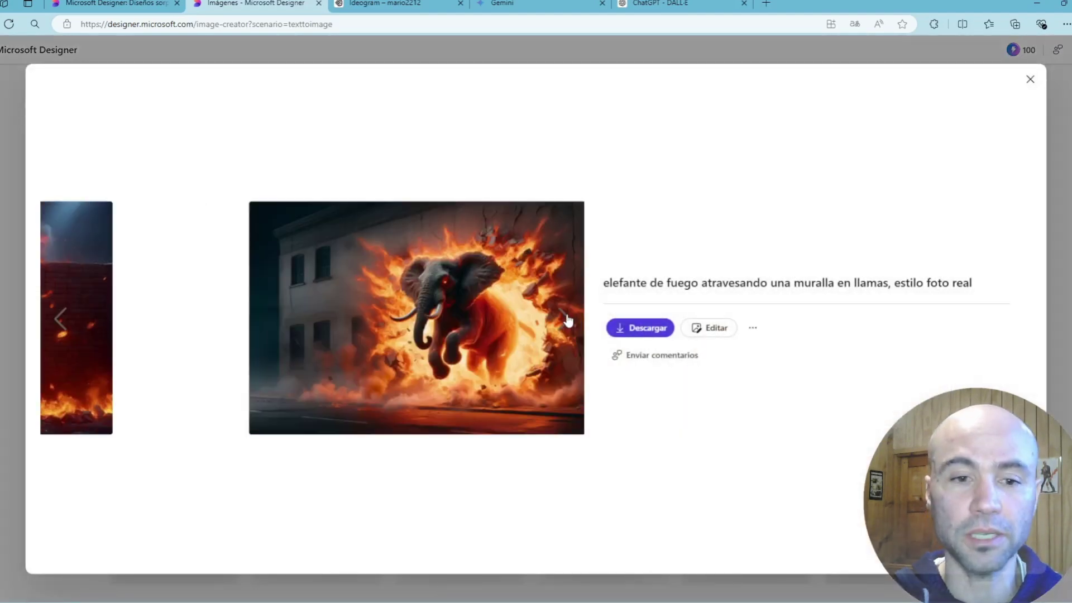
left_click(563, 321)
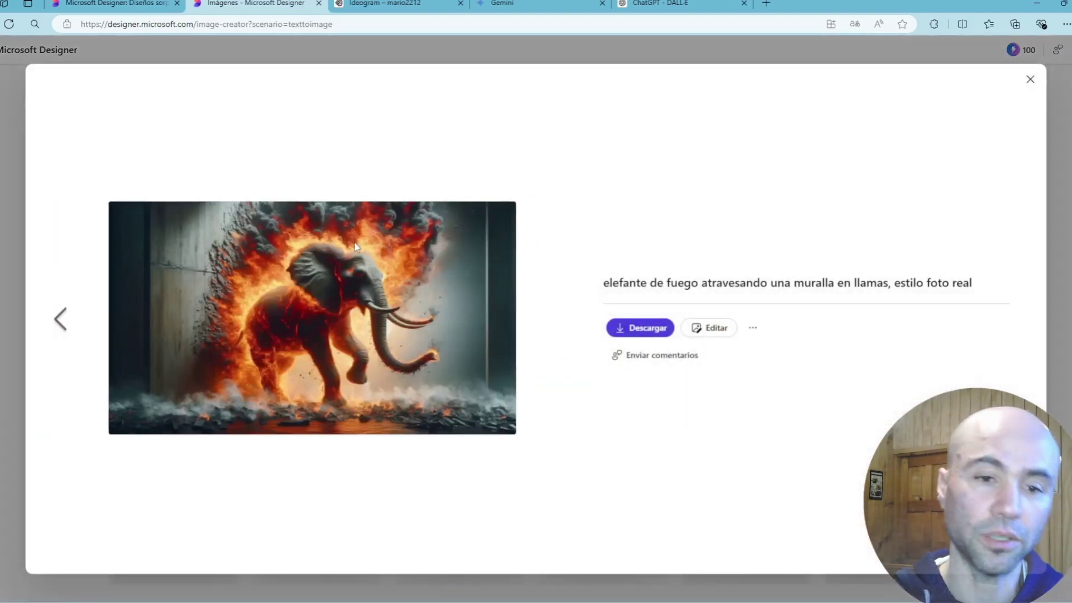
left_click(1033, 81)
scroll(699, 478, "down", 10)
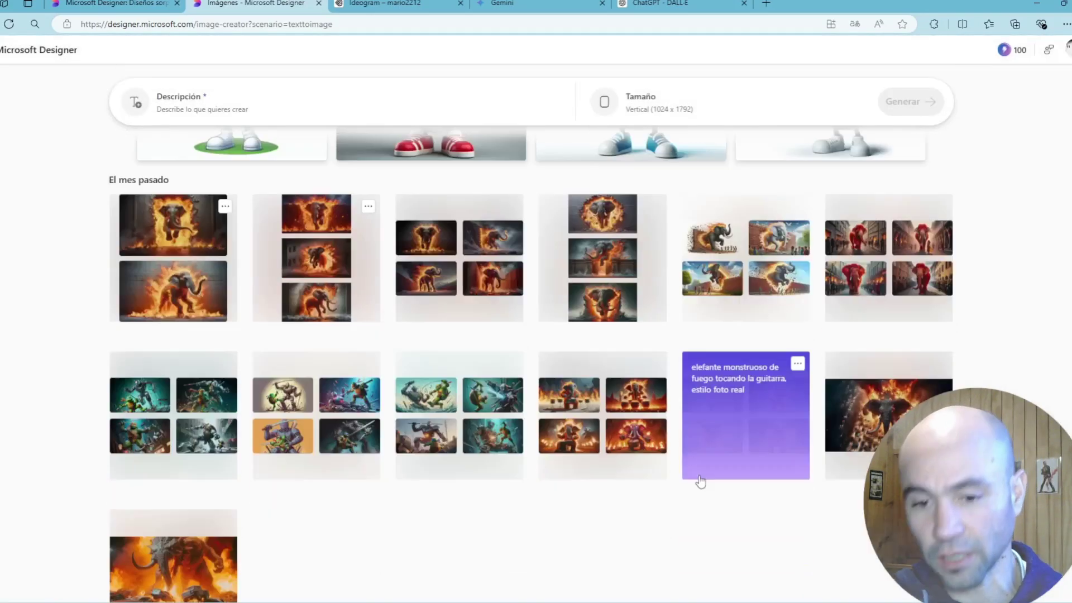
scroll(586, 304, "up", 5)
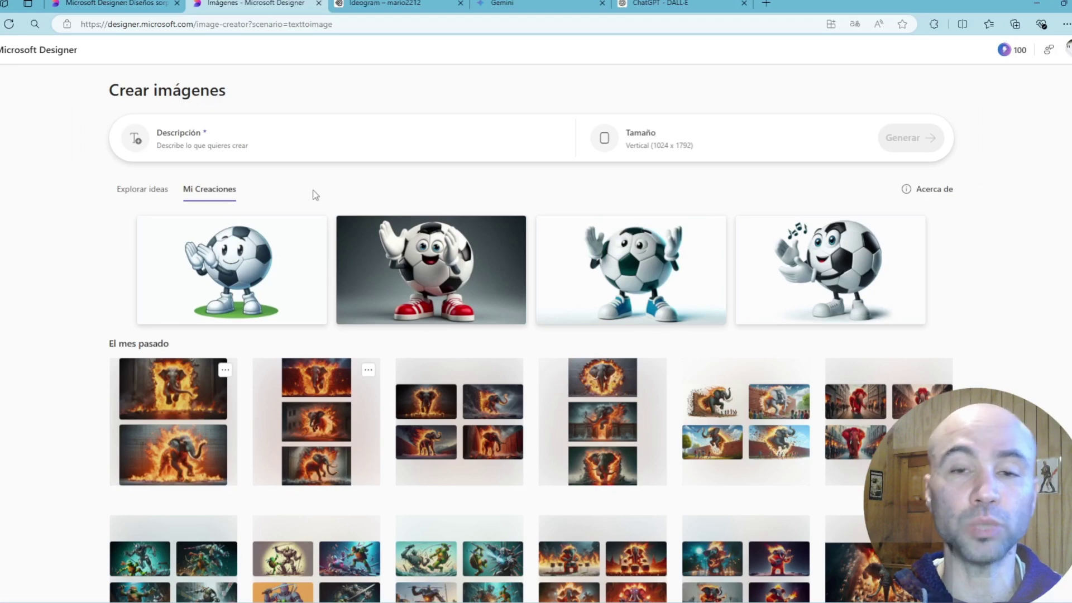
- Switch to Ideogram and try the prompt's aspect ratios 9:16, 1:1 and 16:9, ending on 16:9 with the prompt options closed
left_click(373, 3)
scroll(635, 270, "up", 15)
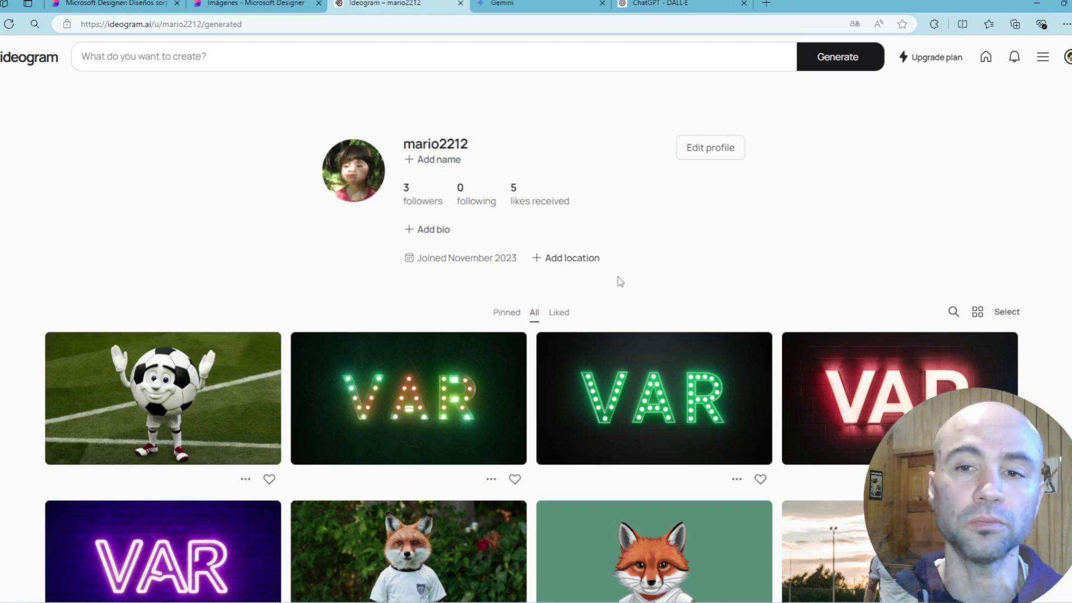
left_click(497, 64)
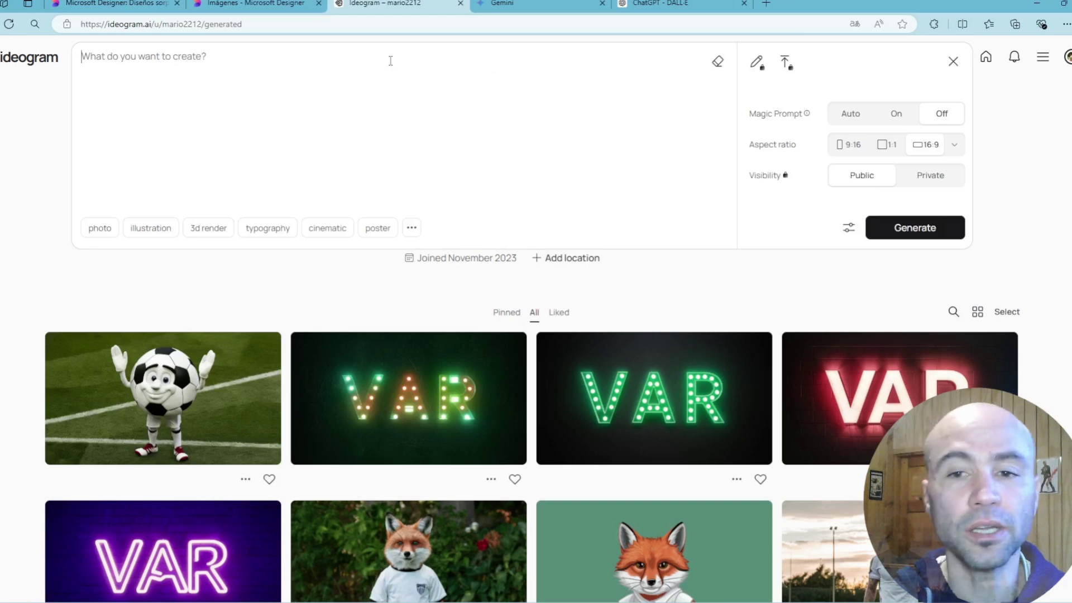
left_click(848, 145)
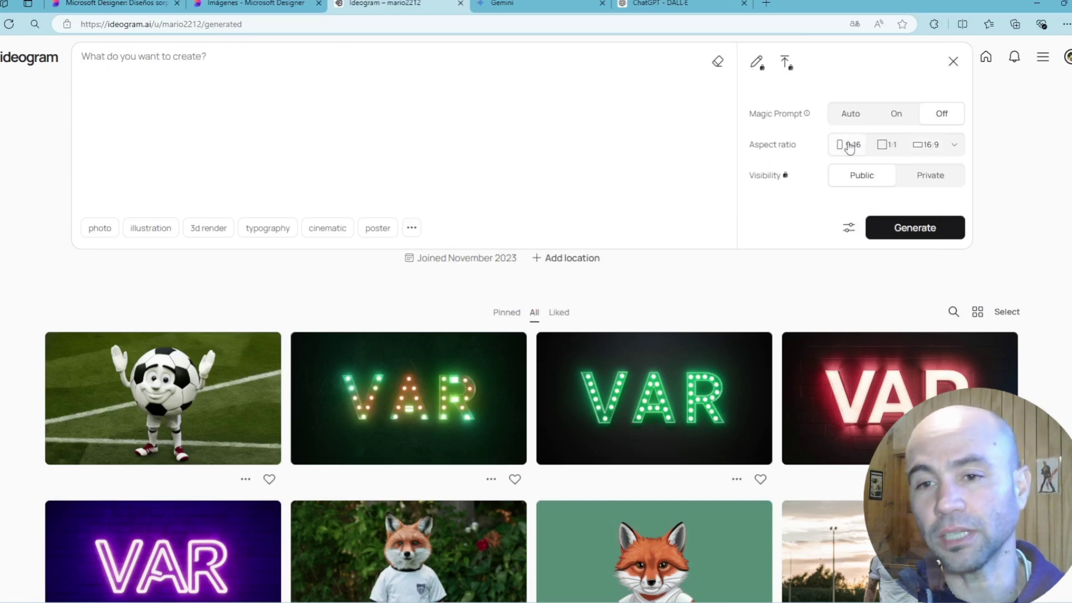
left_click(883, 145)
left_click(927, 144)
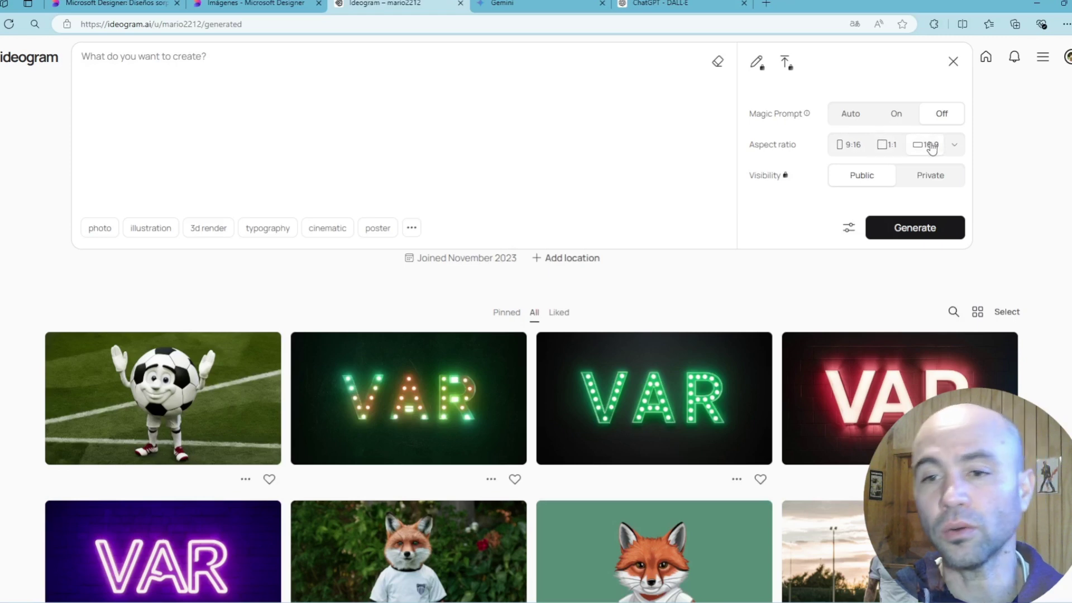
left_click(953, 62)
- Look through the generated images in the profile, view the glowing "elephant made of fire" image full size and return to the gallery
scroll(731, 196, "down", 3)
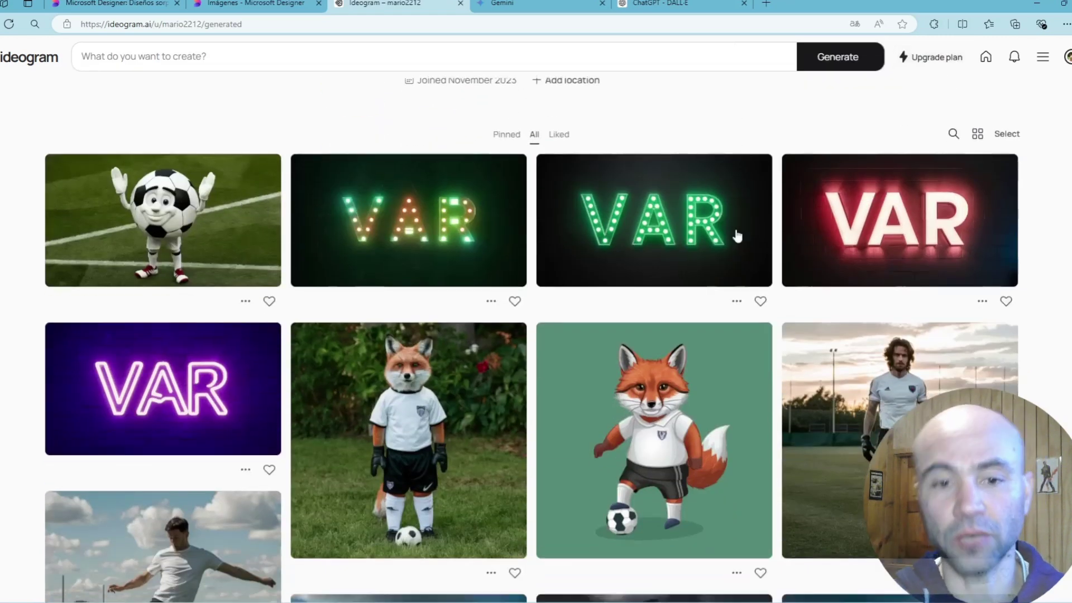
scroll(397, 229, "down", 1)
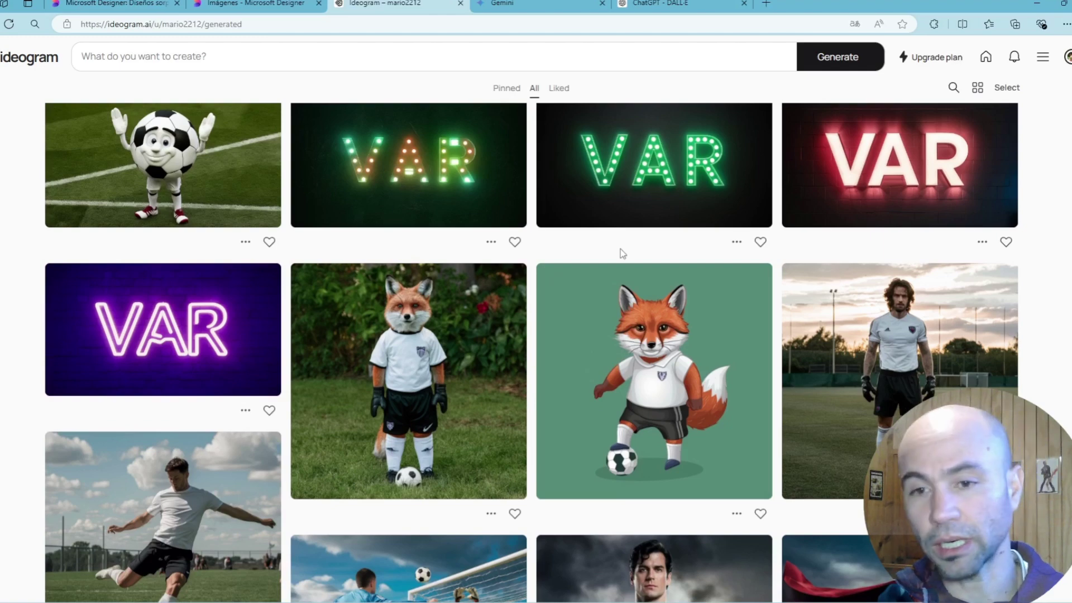
scroll(621, 249, "down", 10)
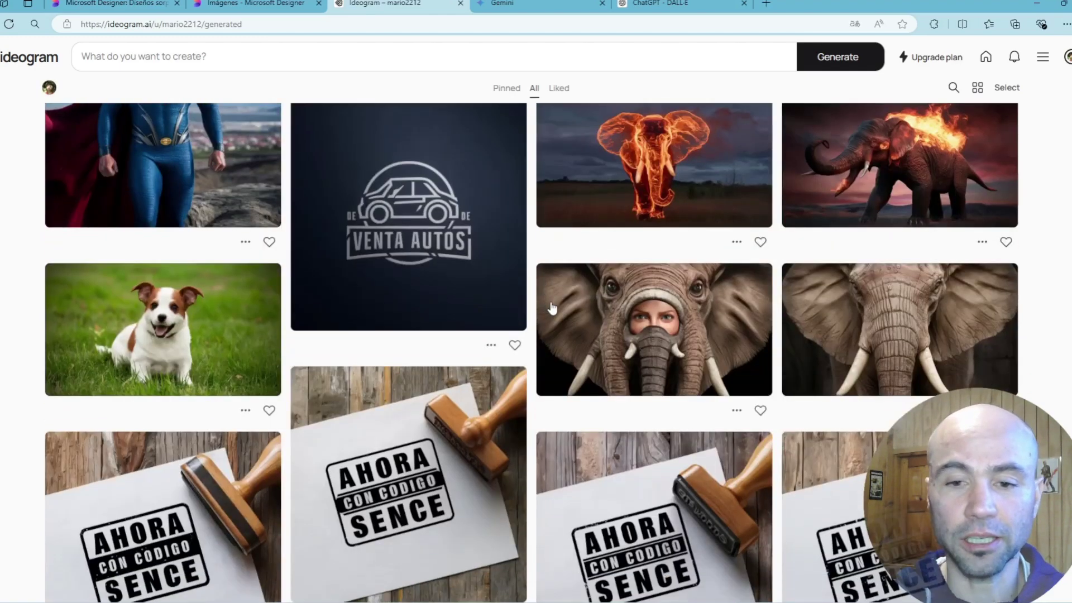
left_click(641, 161)
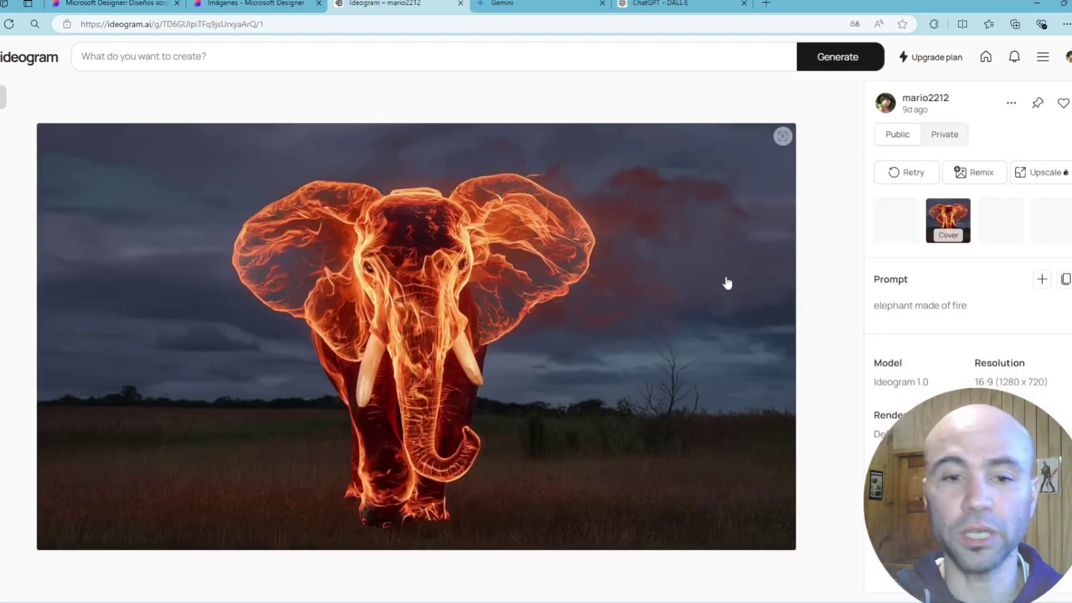
left_click(5, 98)
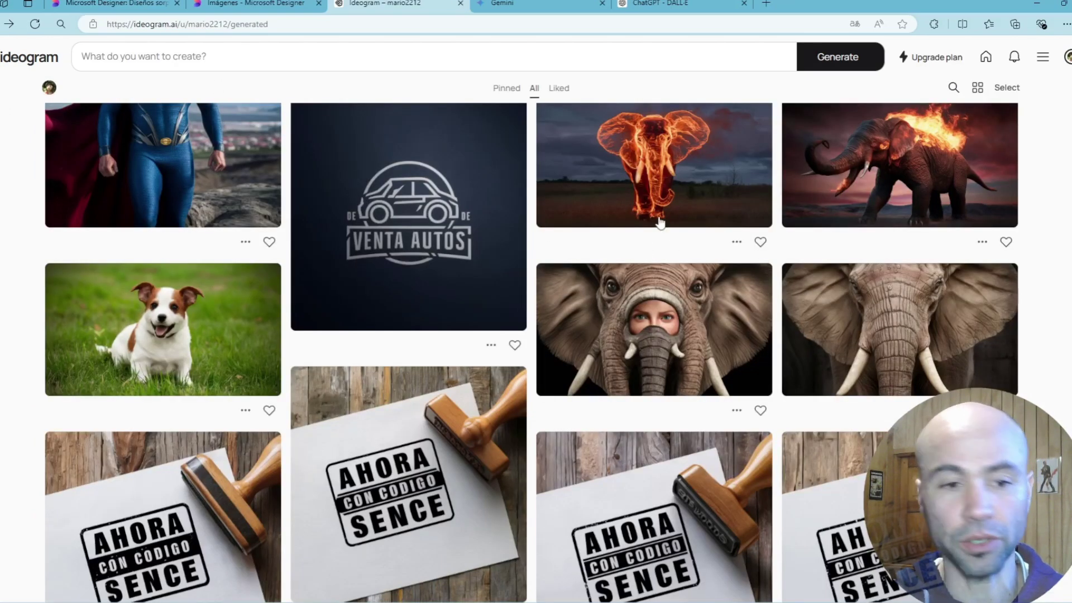
scroll(659, 221, "up", 5)
scroll(618, 206, "up", 6)
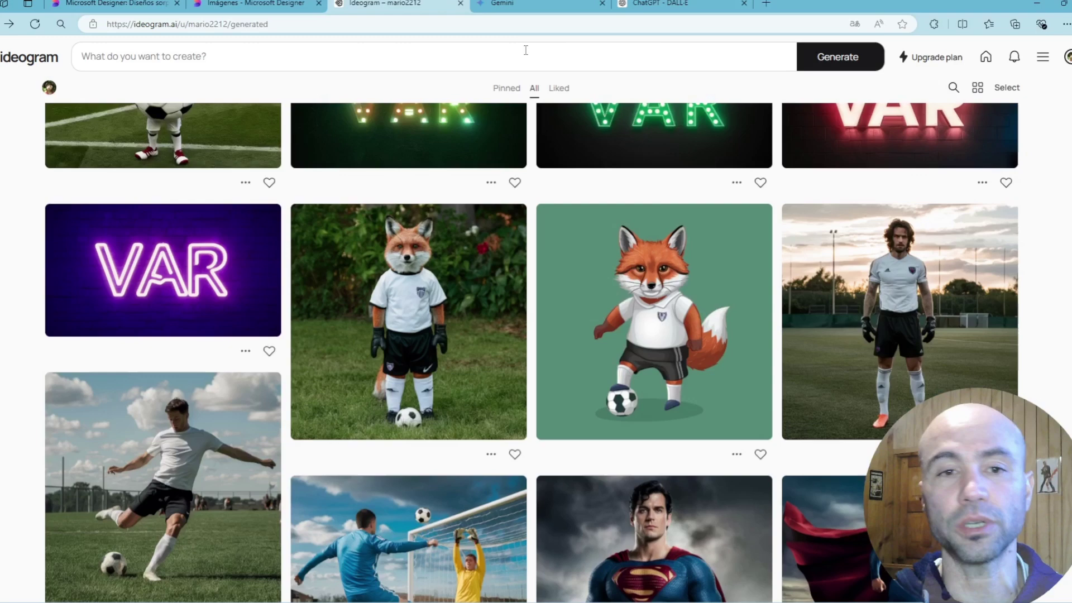
- Switch to Gemini and highlight the prompt "haz la imagen de un elefante de fuego" and the Spanish reply to it
left_click(531, 2)
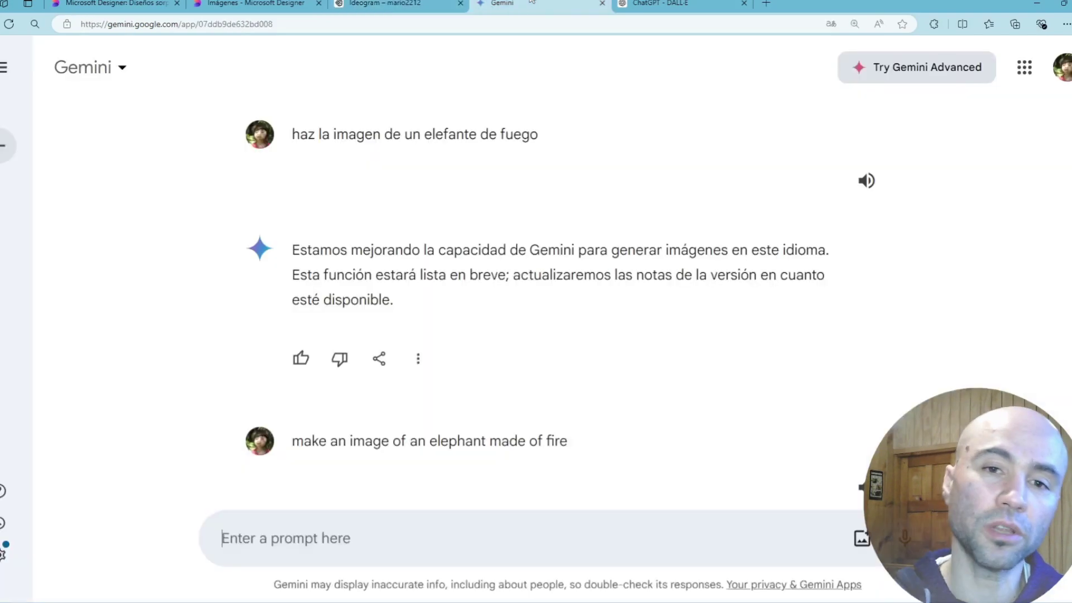
scroll(586, 192, "down", 4)
scroll(618, 201, "up", 4)
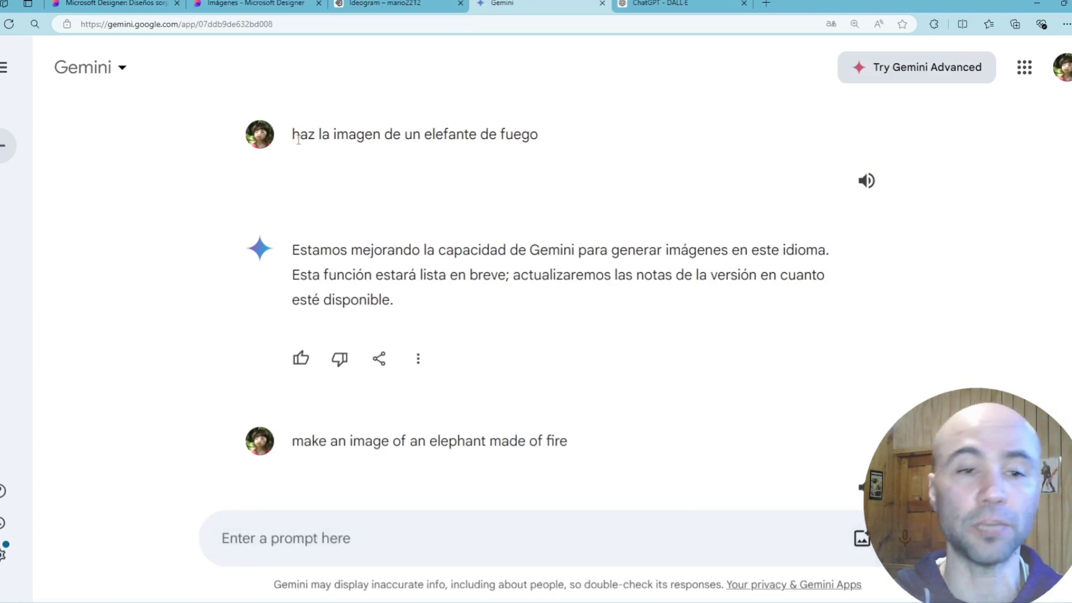
left_click_drag(299, 140, 517, 235)
left_click(471, 279)
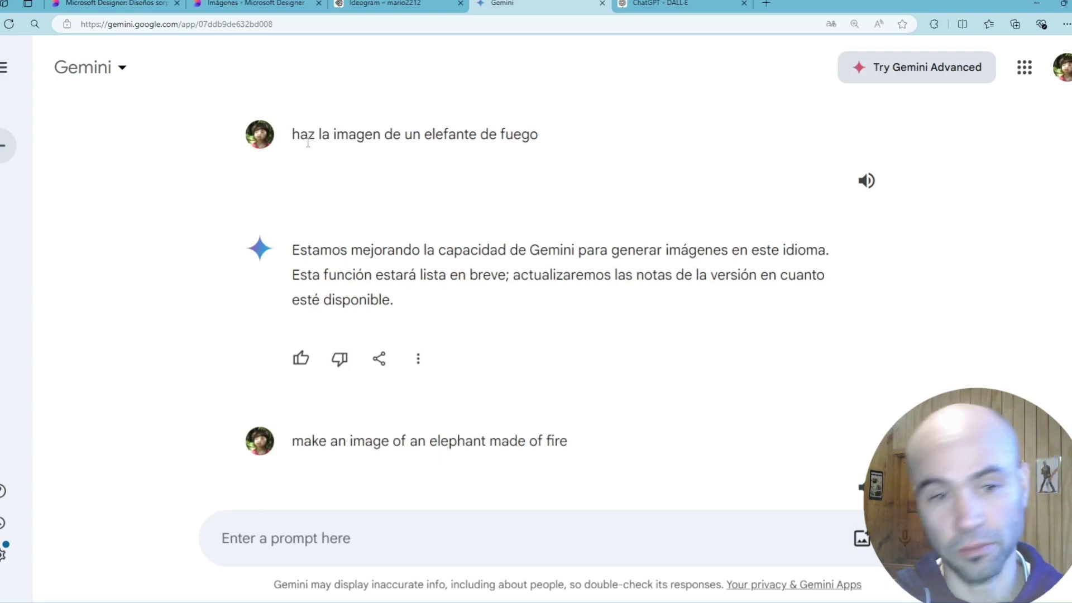
left_click_drag(302, 141, 546, 146)
left_click(457, 290)
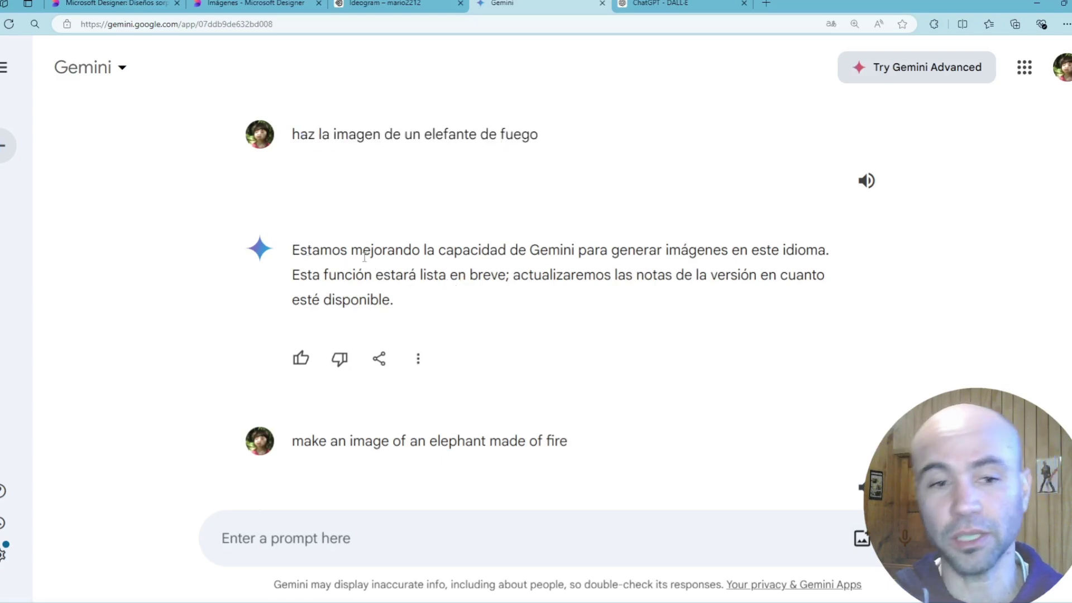
left_click_drag(320, 253, 508, 301)
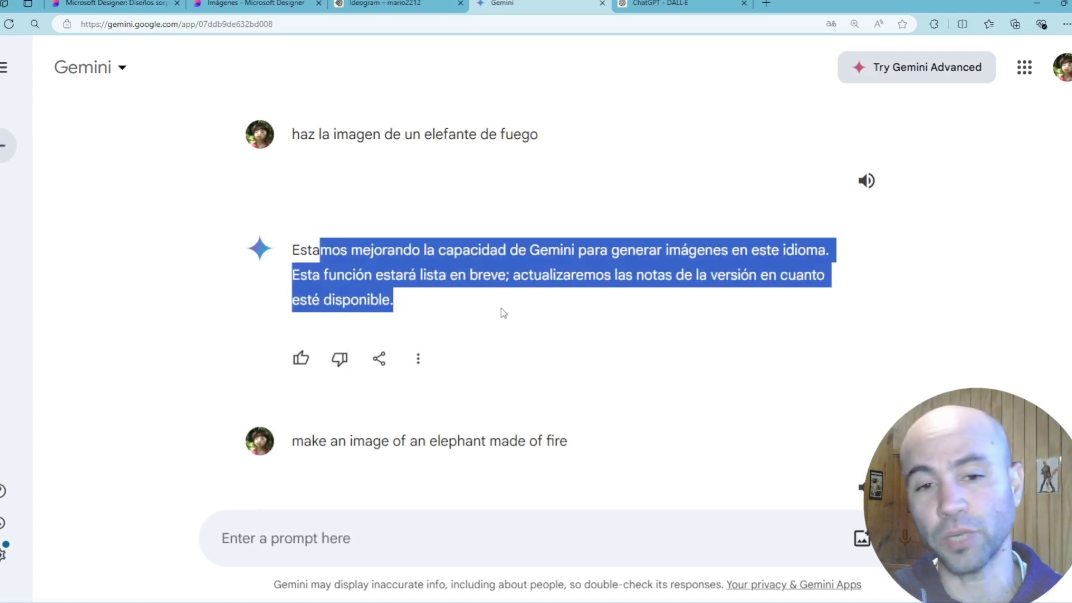
- Highlight the English prompt "make an image of an elephant made of fire" and look over the images generated for it
scroll(496, 310, "down", 4)
left_click_drag(350, 205, 579, 214)
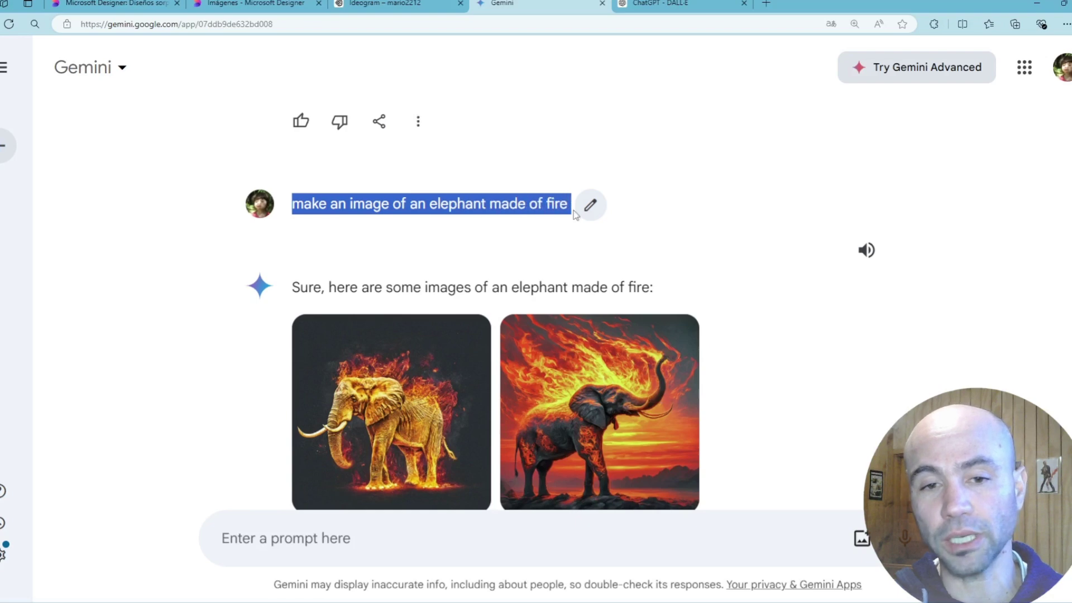
scroll(710, 296, "down", 5)
scroll(484, 266, "up", 3)
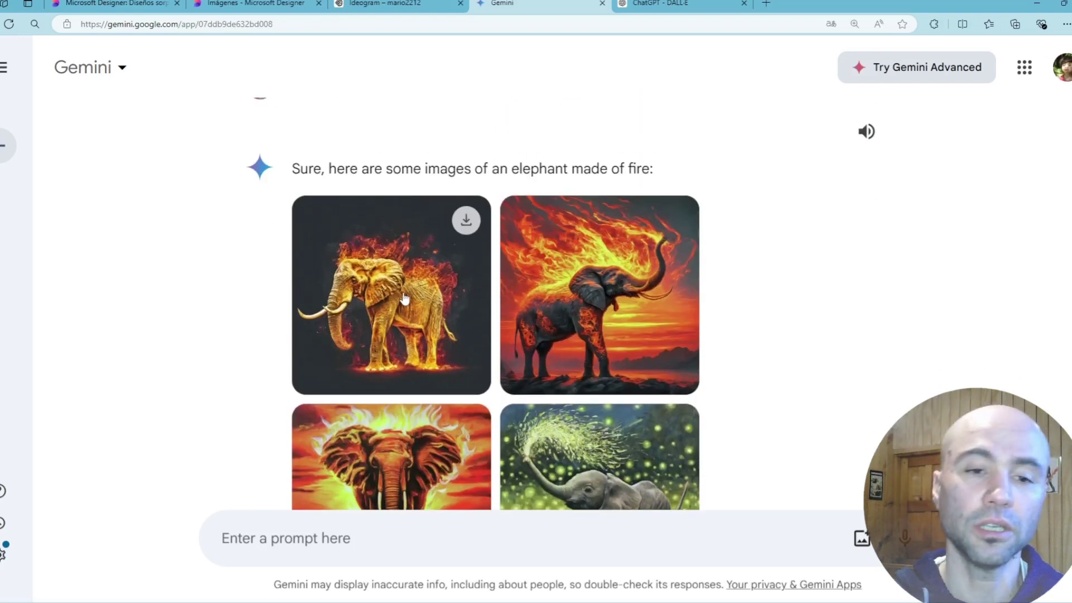
scroll(405, 298, "down", 2)
- View all four generated elephant images enlarged one after another, then return to the conversation
left_click(308, 223)
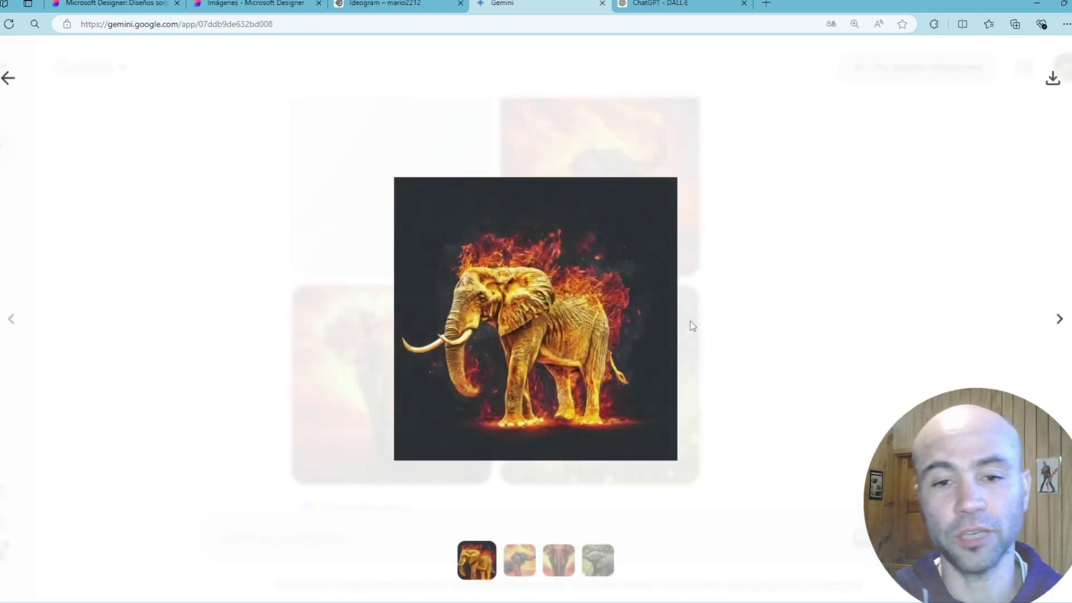
left_click(1053, 331)
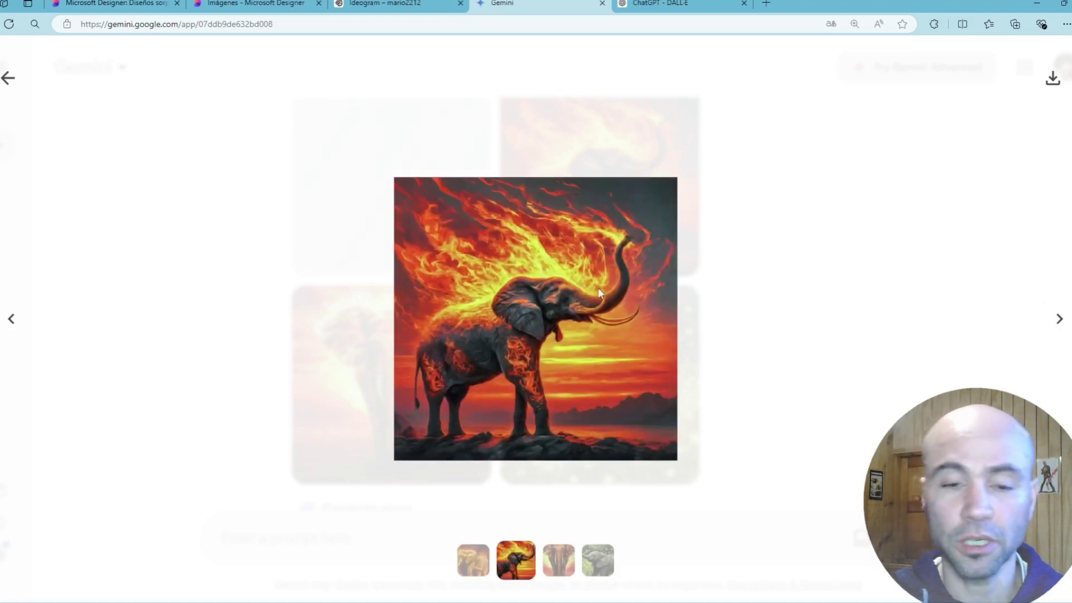
left_click(1053, 326)
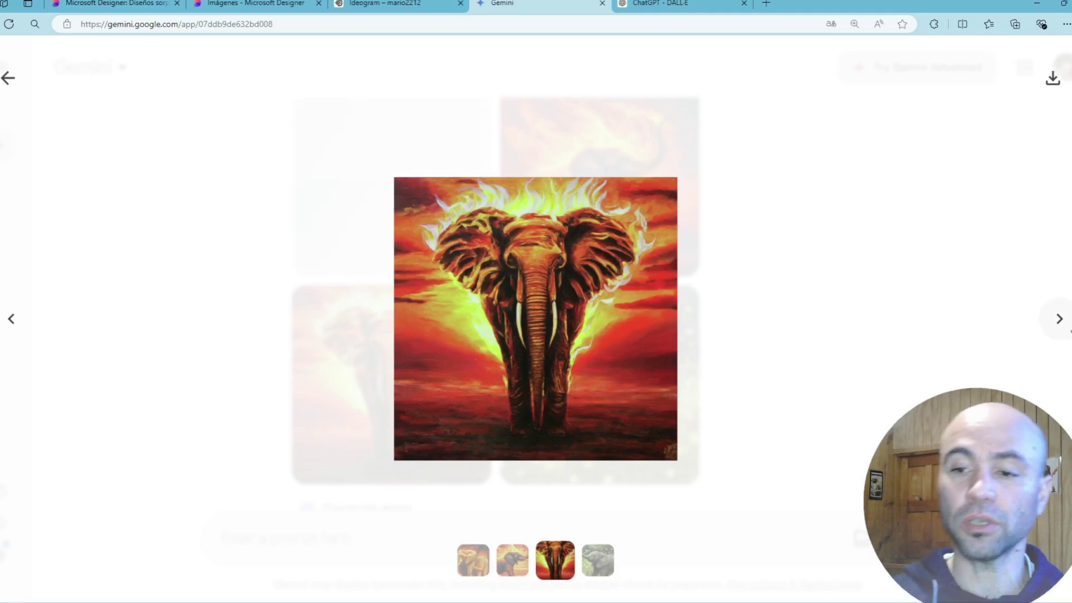
left_click(1063, 323)
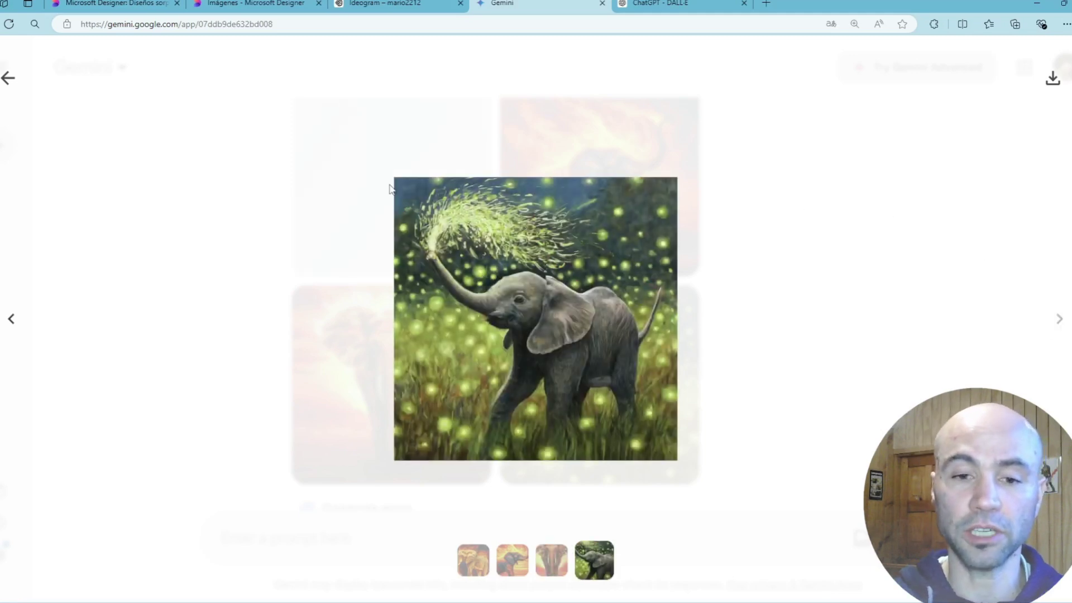
left_click(25, 75)
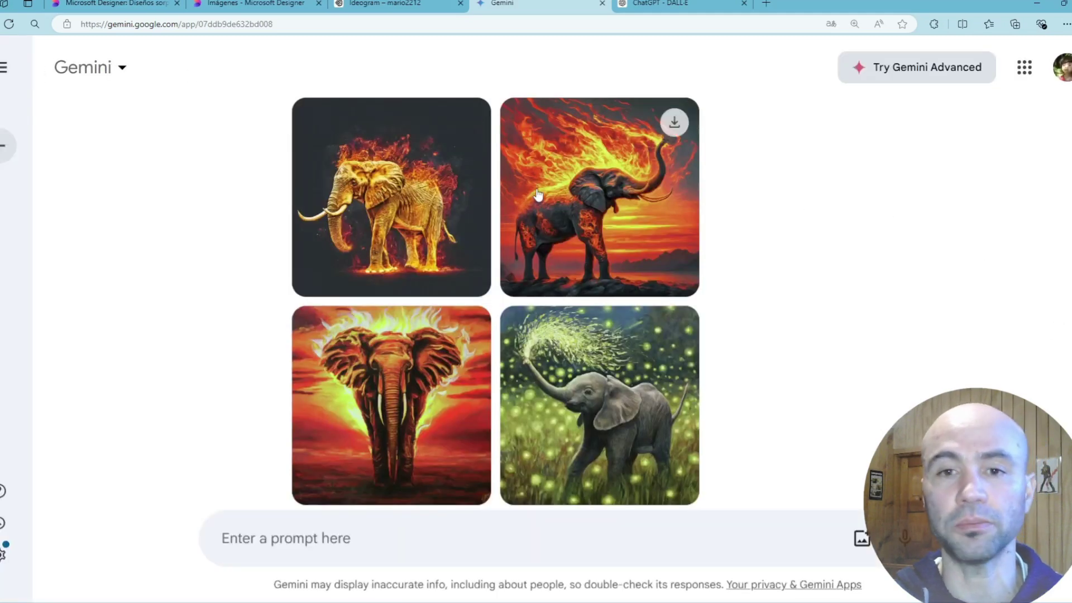
- Switch to ChatGPT's DALL·E conversation, hide the chat history and review the soccer player and "una pelota de fútbol haciendo palmas" images
left_click(657, 6)
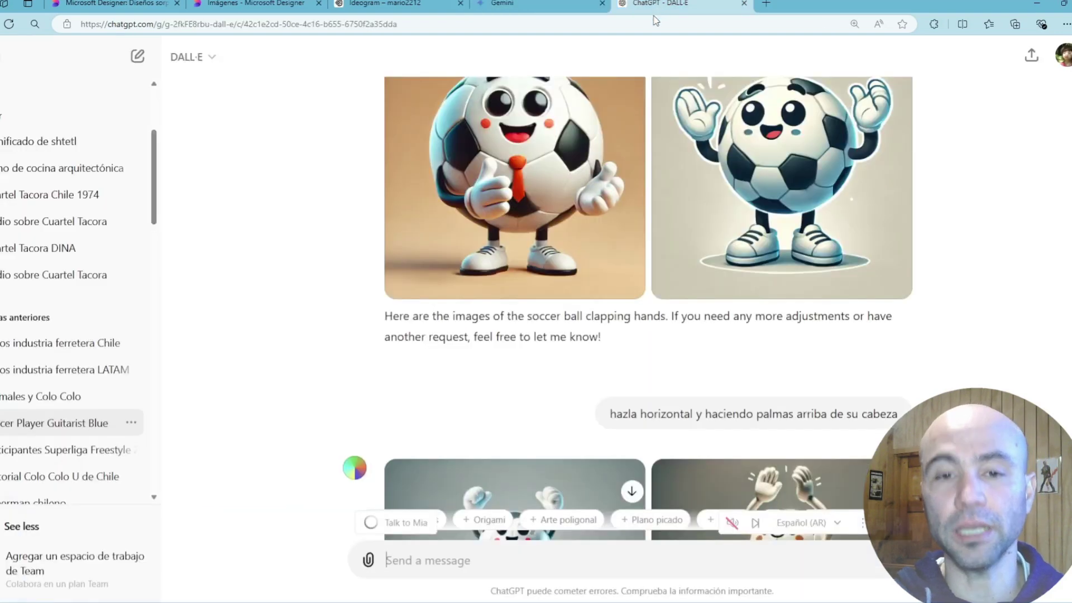
left_click(6, 65)
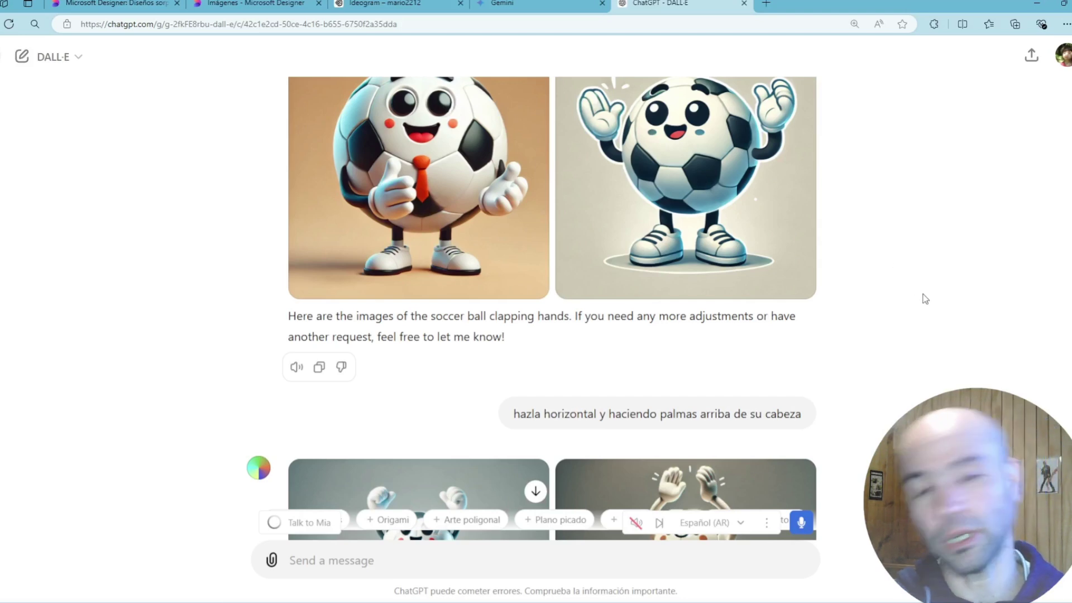
scroll(925, 298, "up", 8)
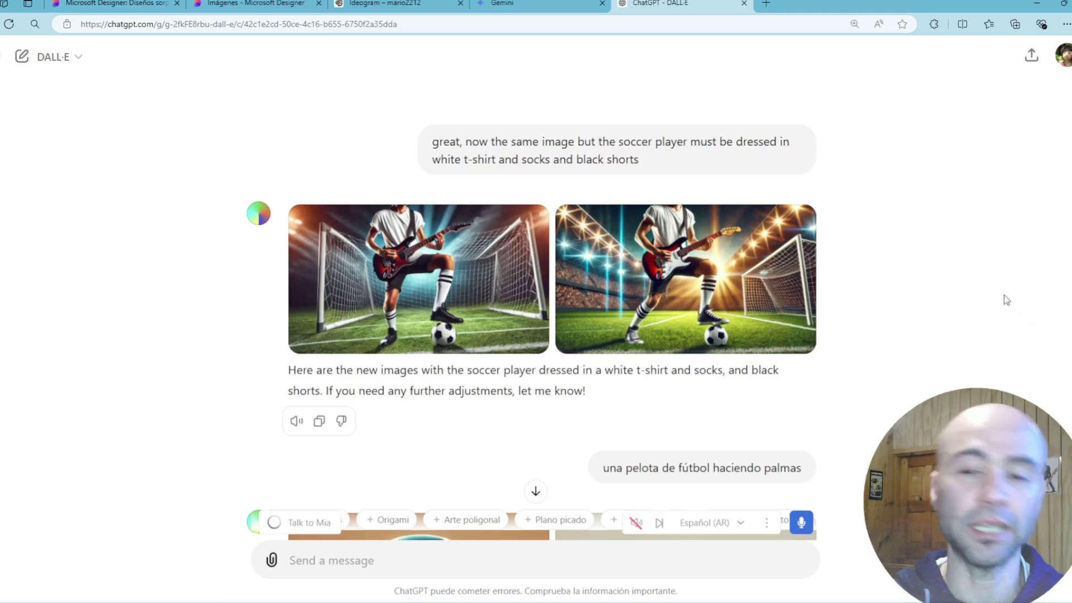
scroll(1000, 299, "down", 5)
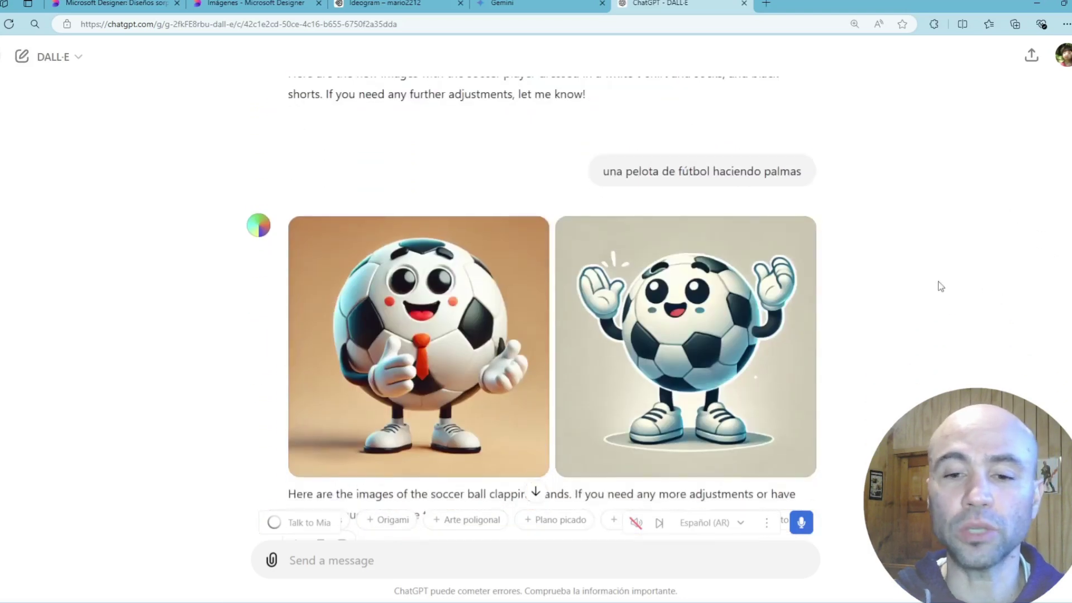
scroll(683, 309, "down", 2)
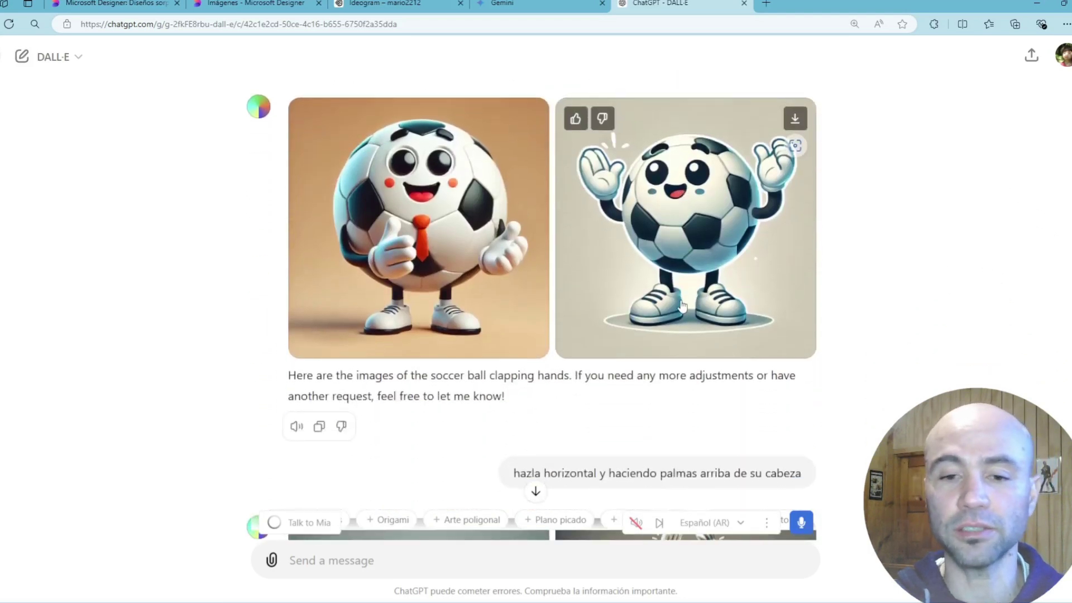
scroll(809, 304, "up", 1)
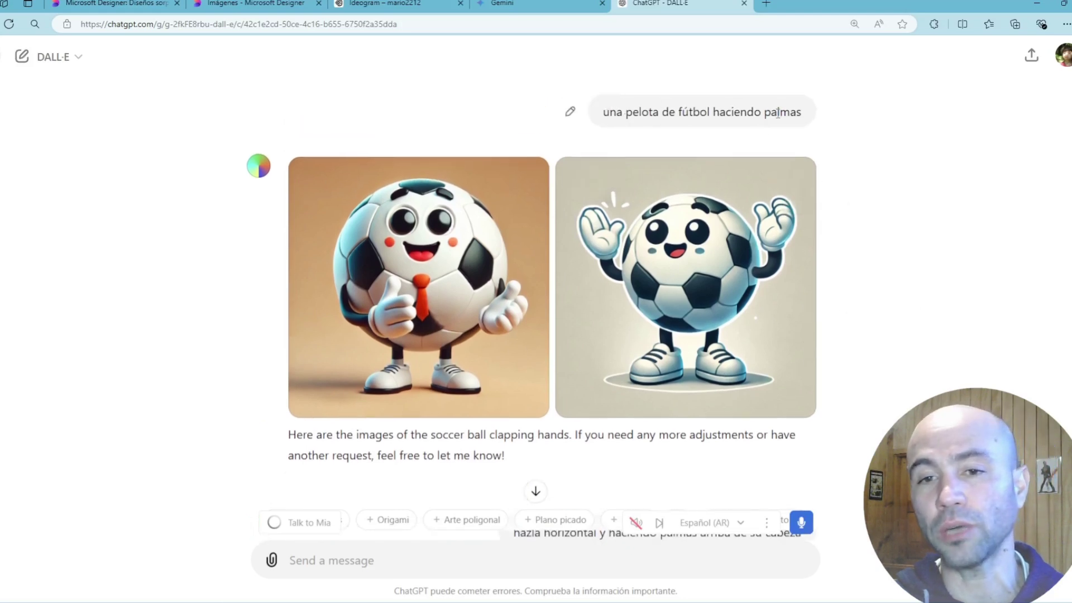
scroll(725, 251, "down", 1)
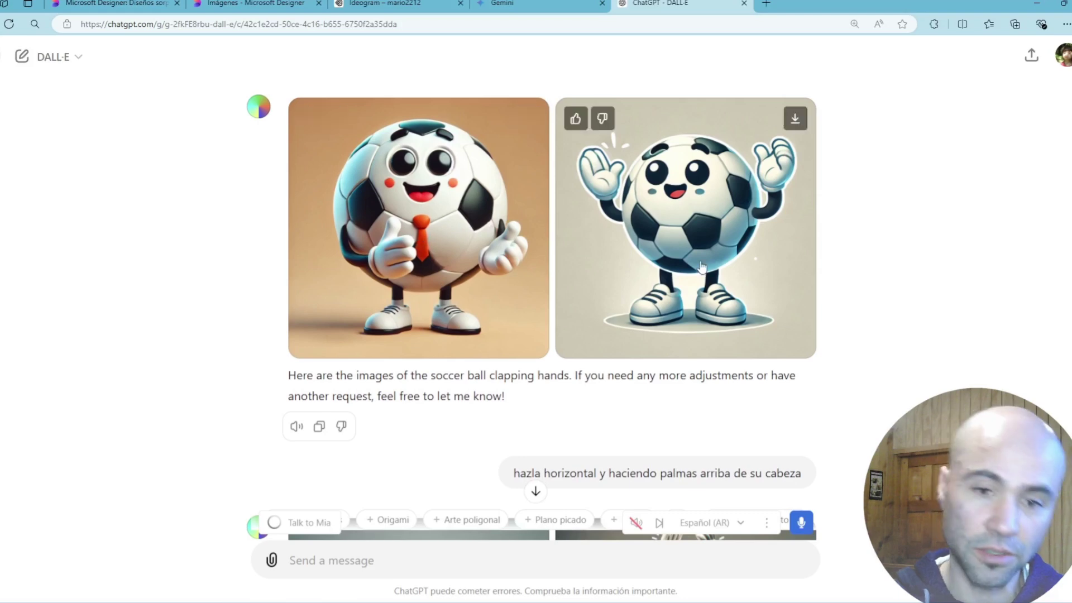
- Review the images for "hazla horizontal y haciendo palmas arriba de su cabeza", view the seated clapping ball enlarged, then return to the conversation
scroll(524, 240, "down", 4)
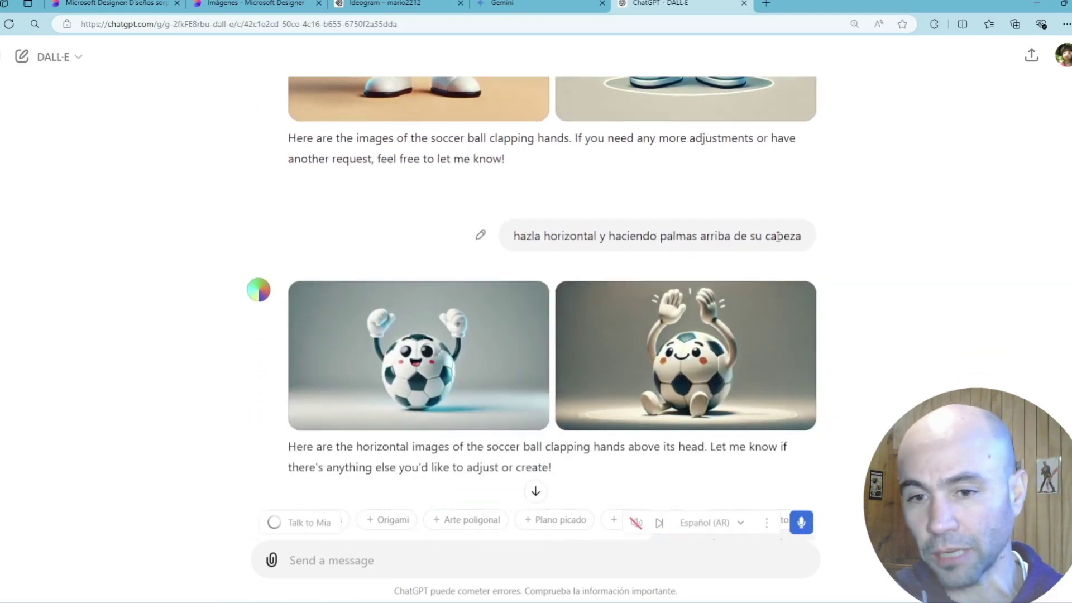
scroll(489, 262, "down", 2)
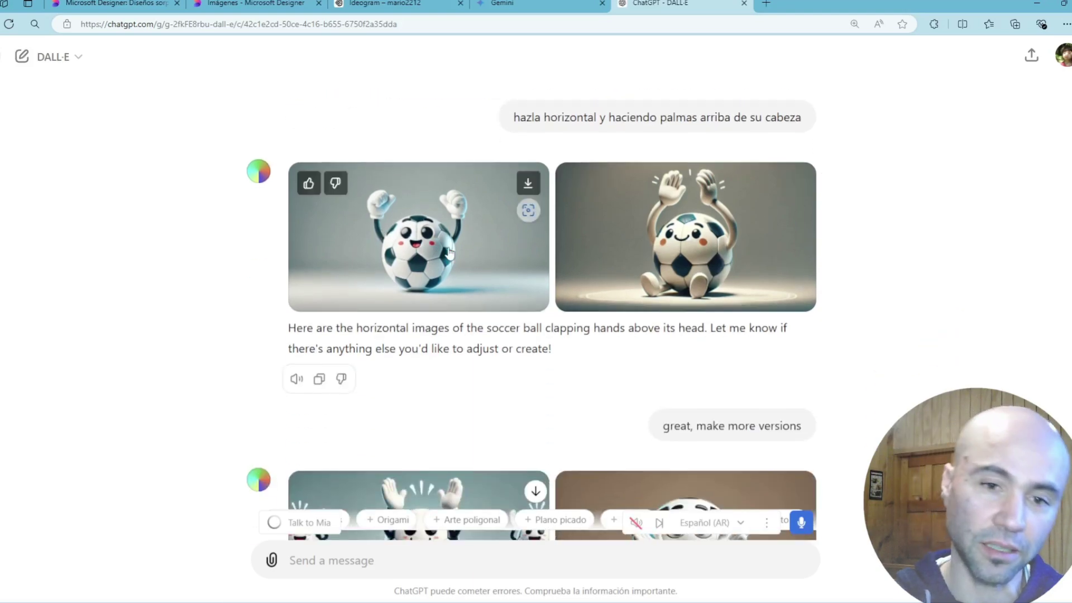
left_click(680, 245)
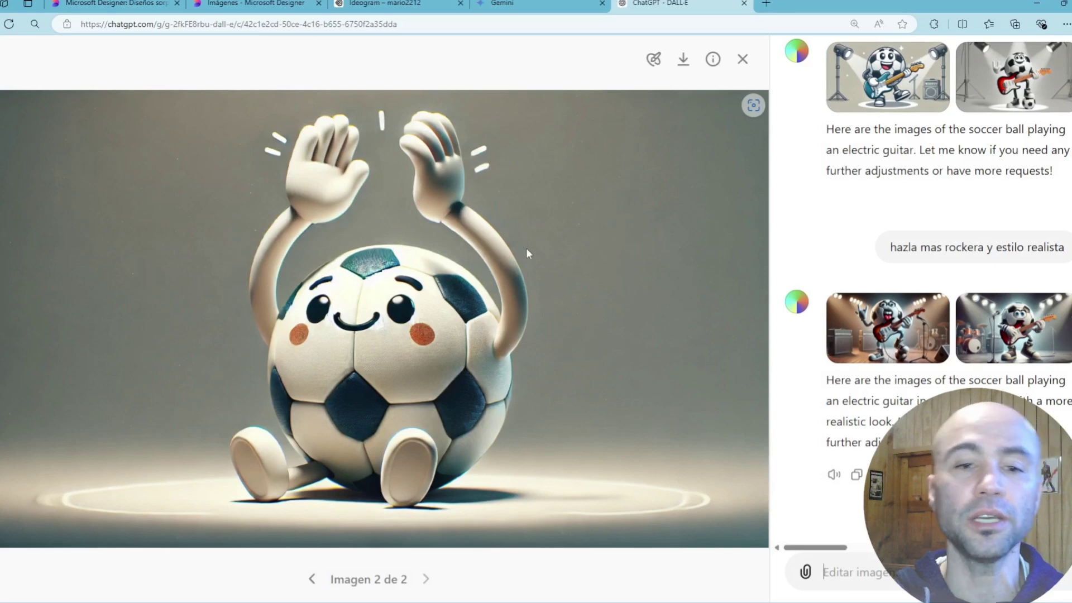
left_click(743, 59)
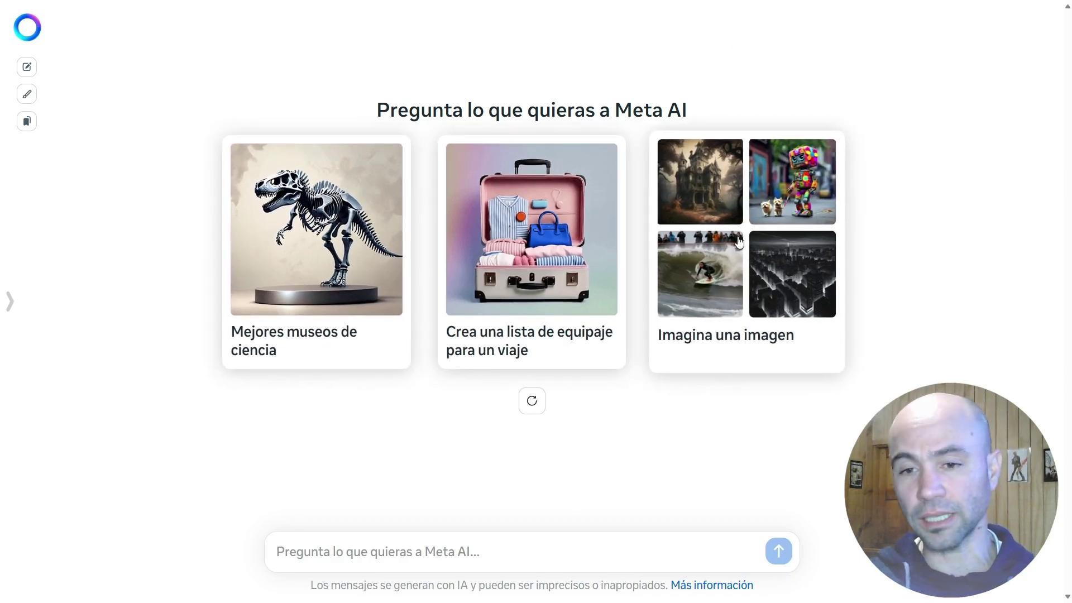
- In Meta AI, open the image imagining page and generate images from the prompt "ratón de fuego"
left_click(764, 251)
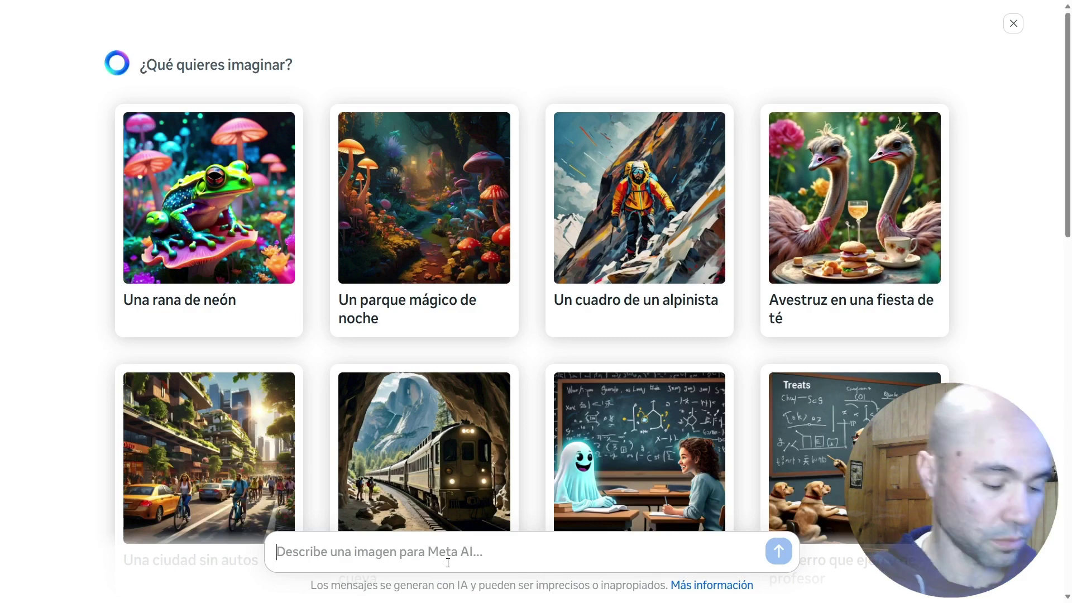
type("ratón de fuego")
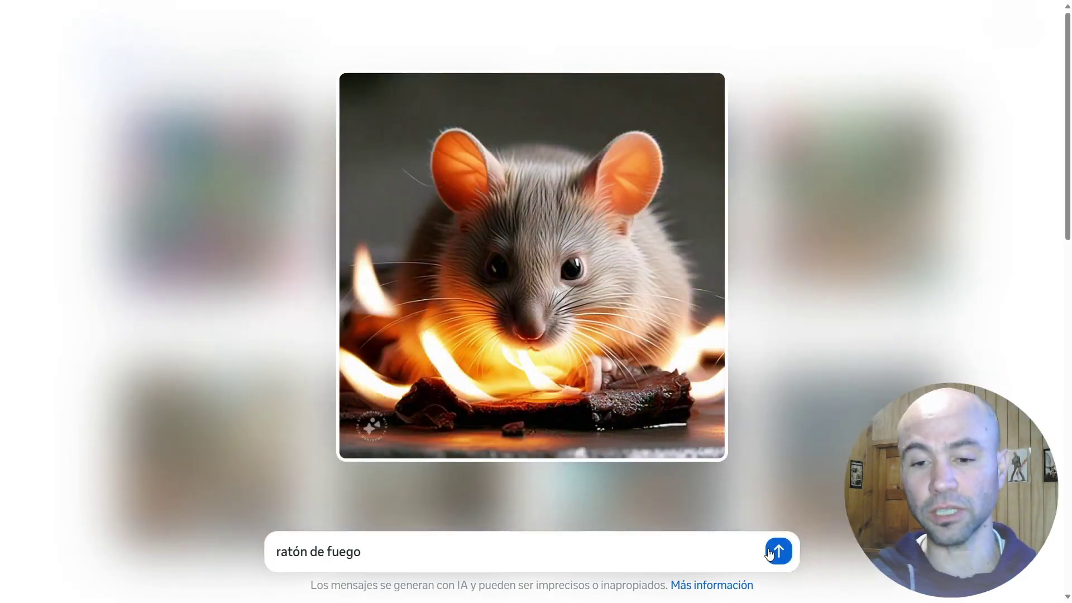
left_click(775, 552)
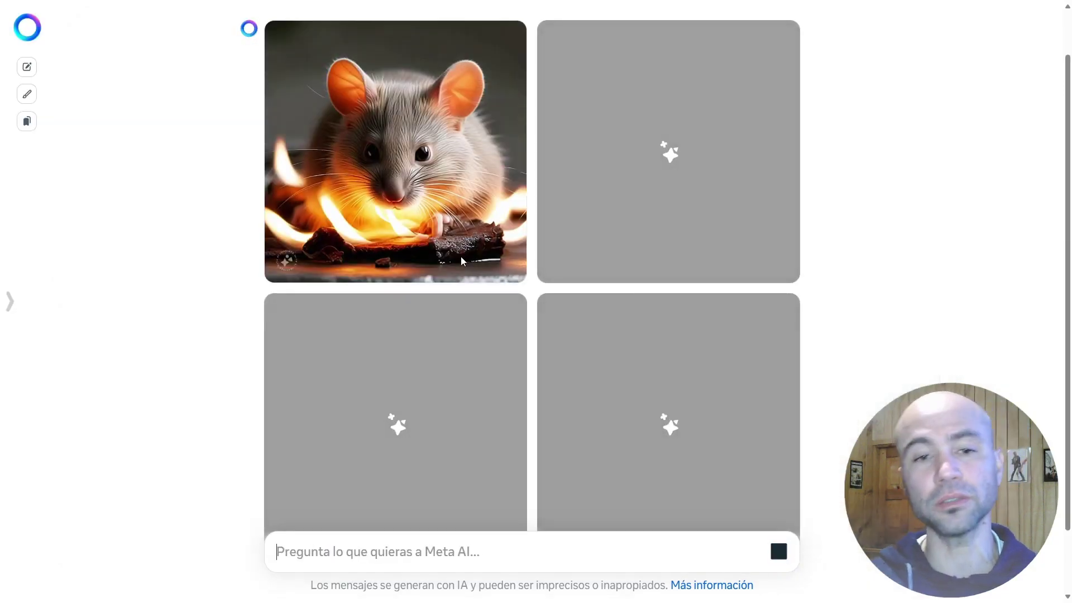
- Animate the four generated fire mouse images and look over the animated versions
mouse_move(506, 227)
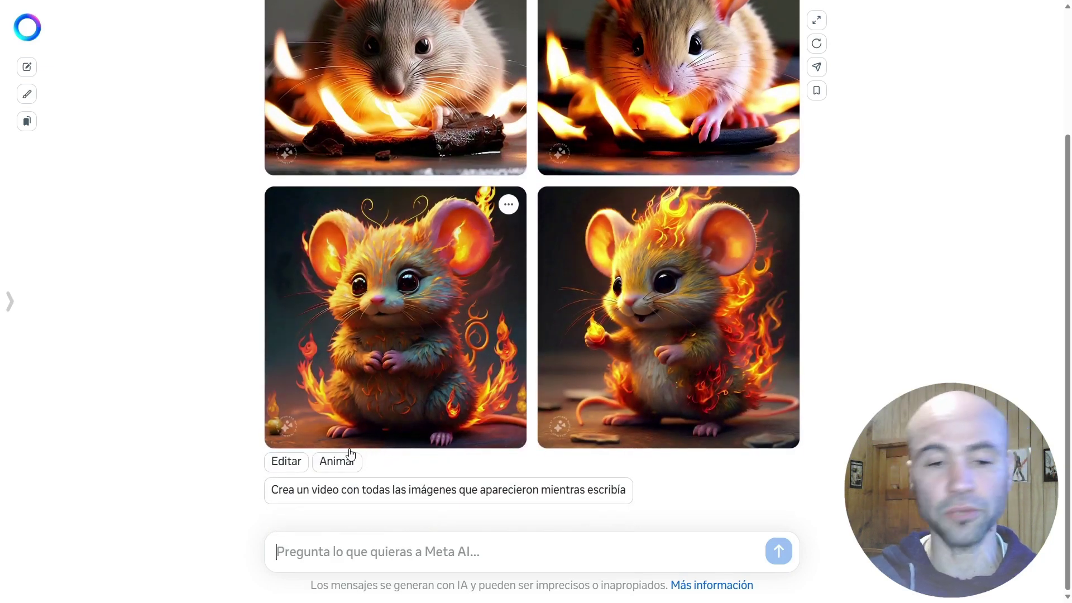
left_click(336, 462)
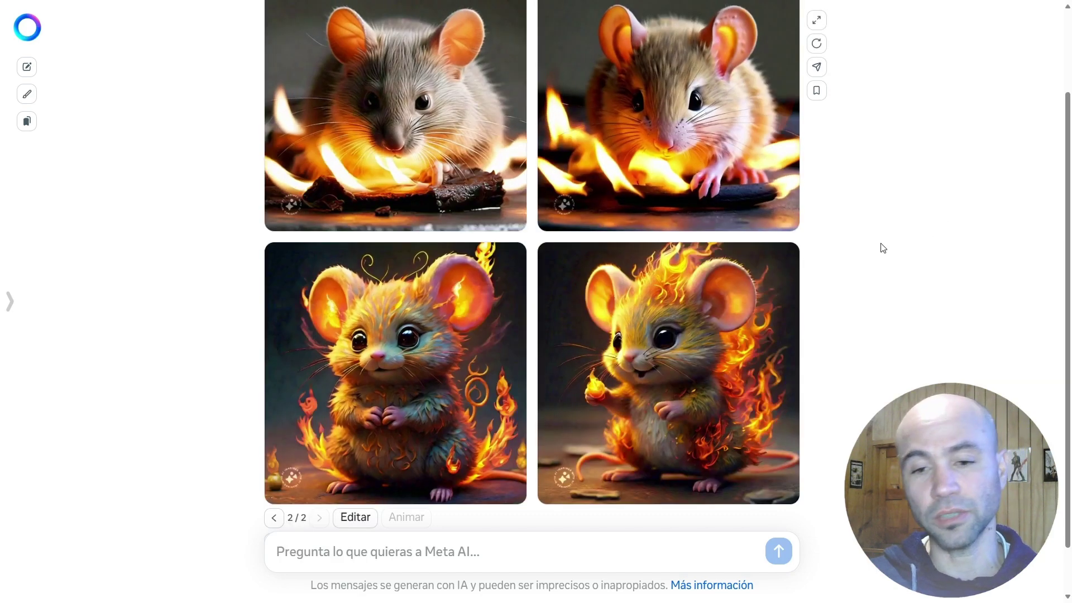
scroll(865, 229, "up", 1)
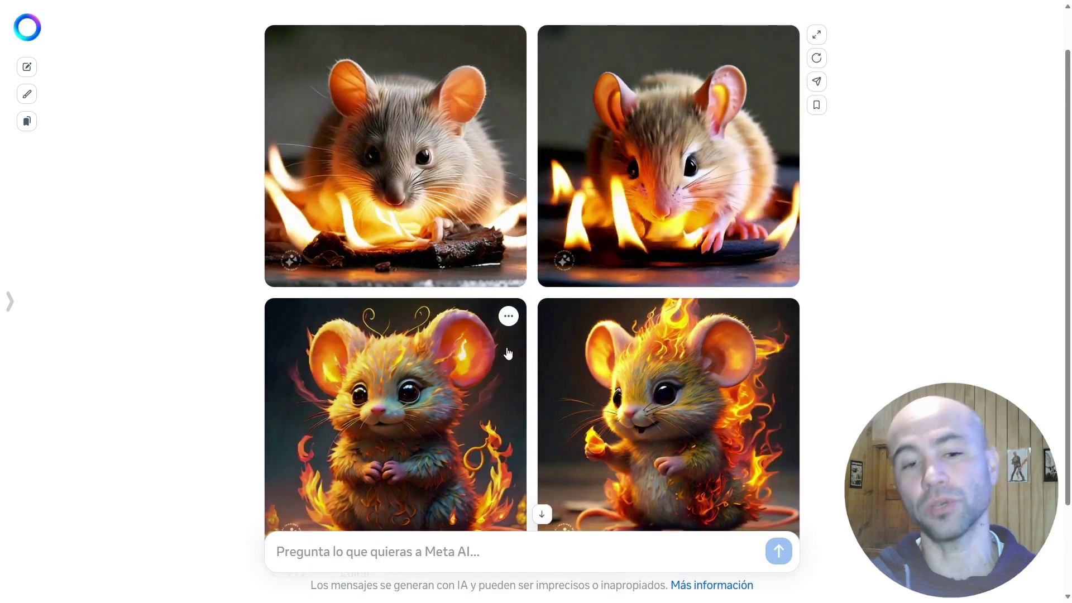
scroll(563, 348, "down", 1)
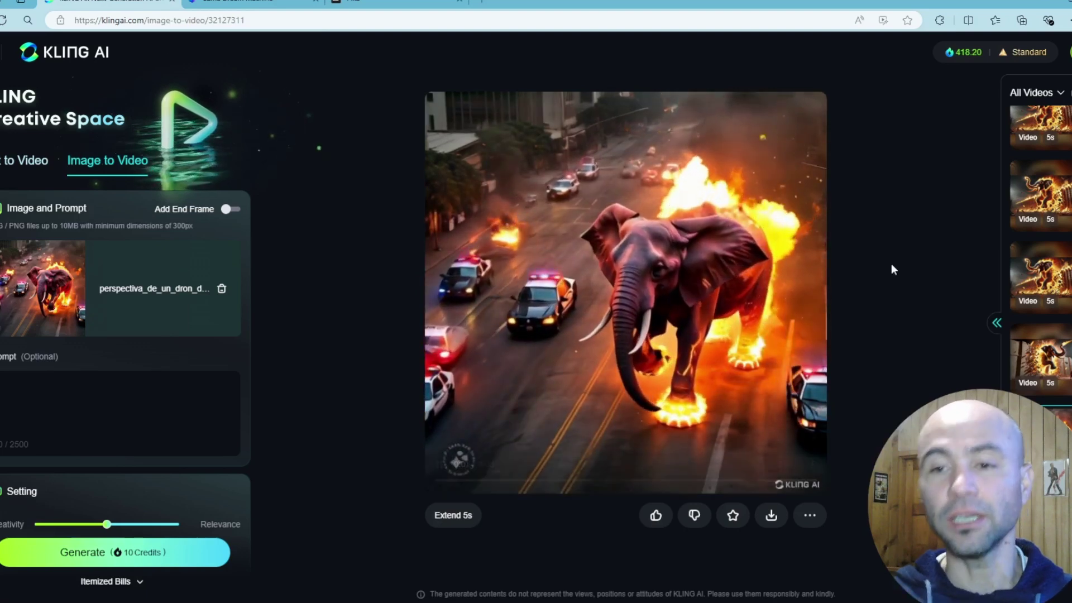
- Switch to Kling AI and play the generated videos of the fire elephant breaking through walls and running over tanks
left_click(1035, 280)
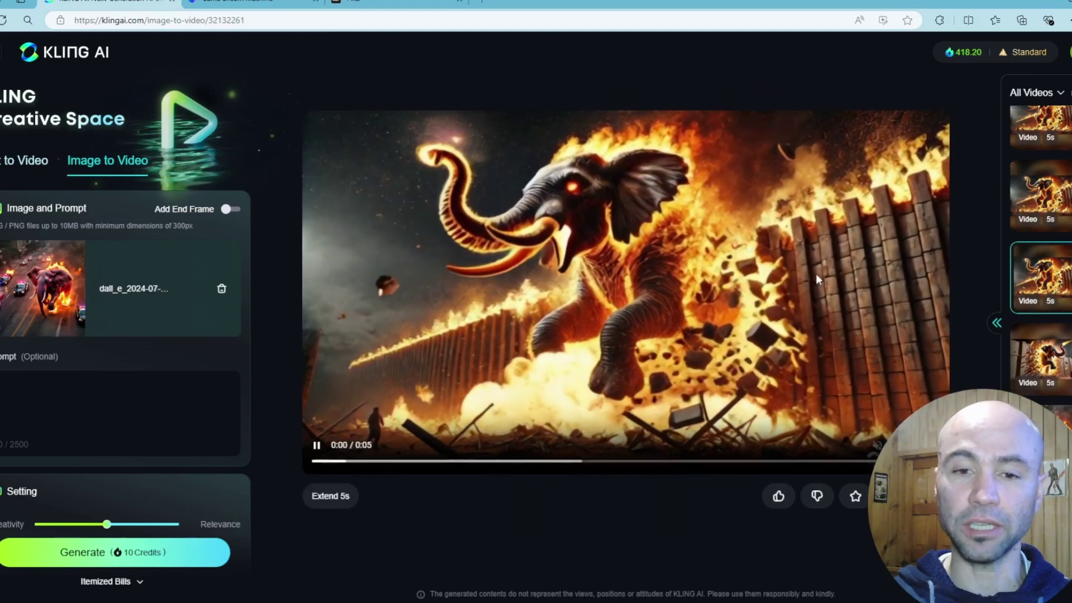
left_click(1045, 193)
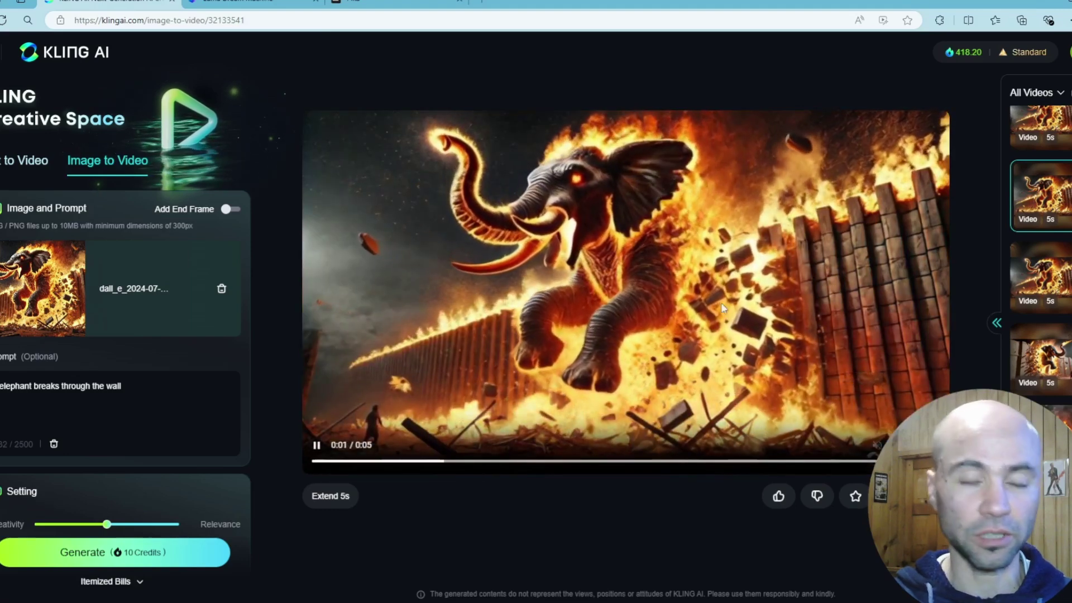
left_click(1032, 360)
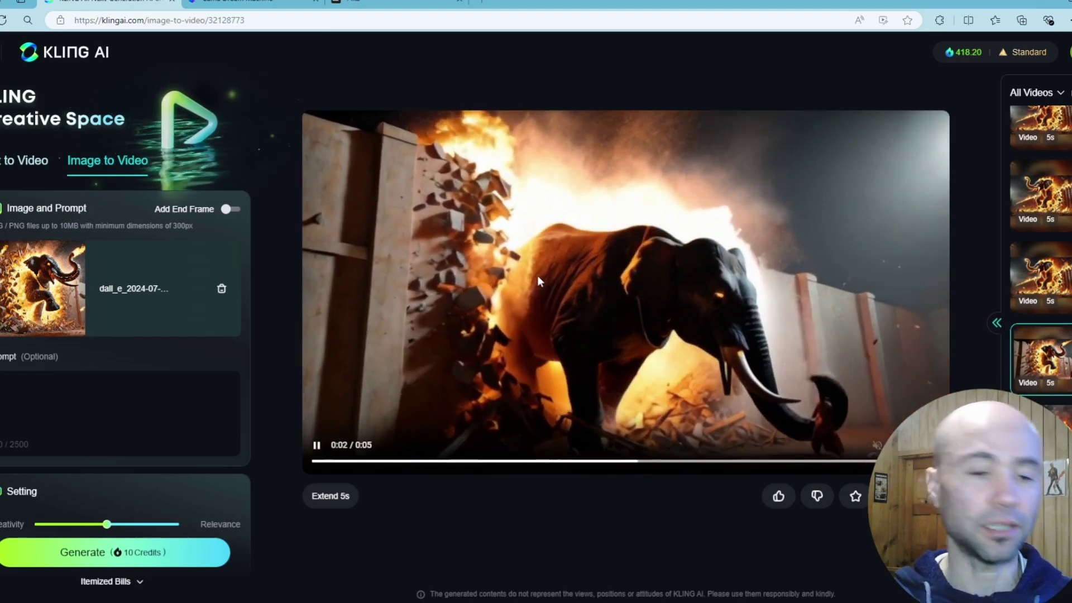
scroll(1044, 385, "up", 1)
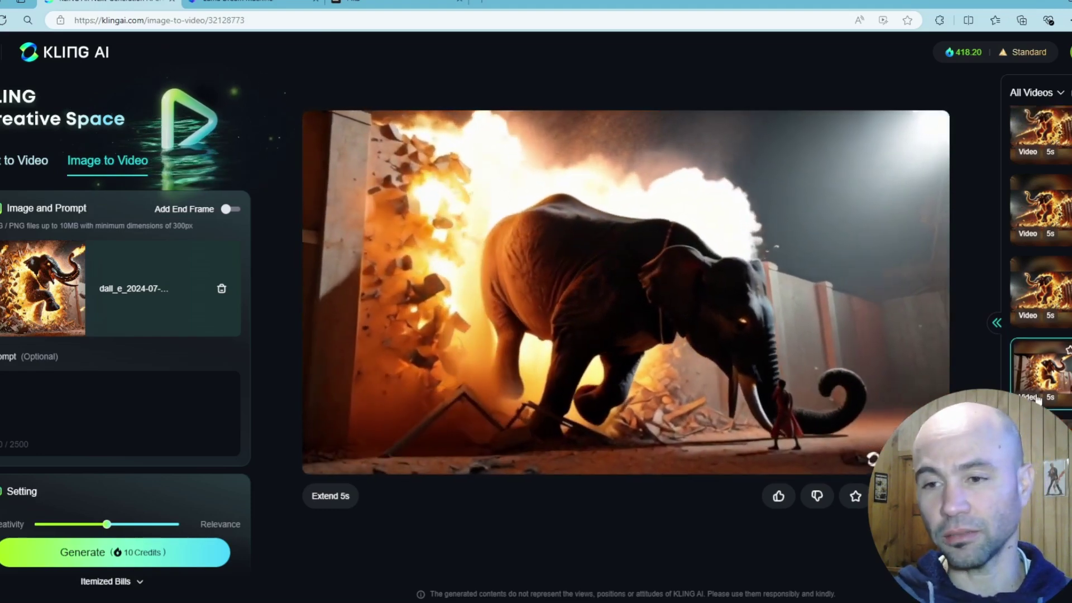
left_click(1041, 151)
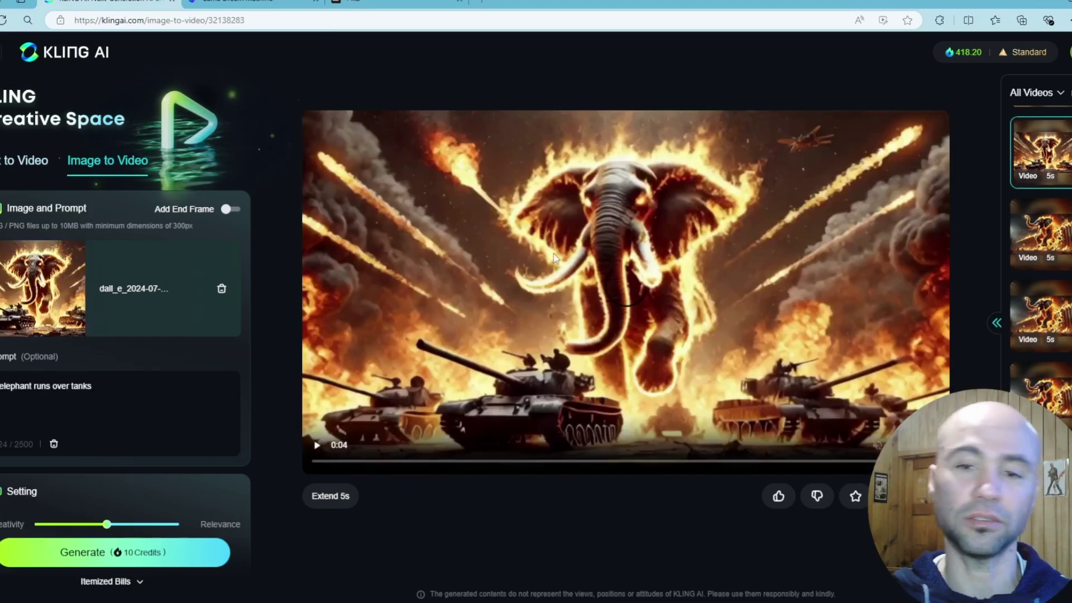
left_click(527, 268)
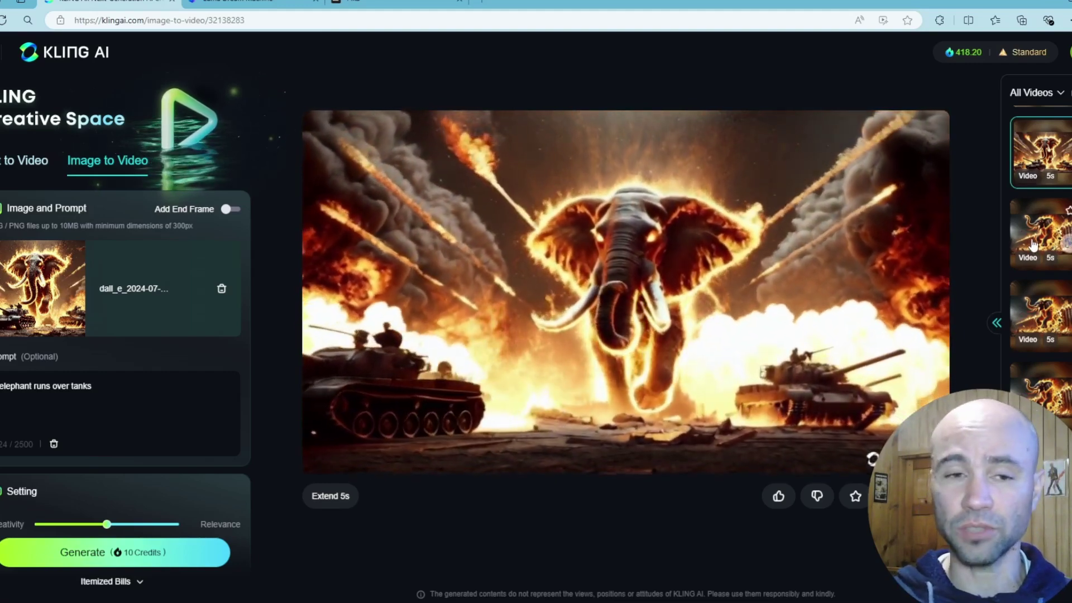
- Play the next elephant video and highlight its prompt "elephant breaks through the wall and stomps over little person"
left_click(1033, 244)
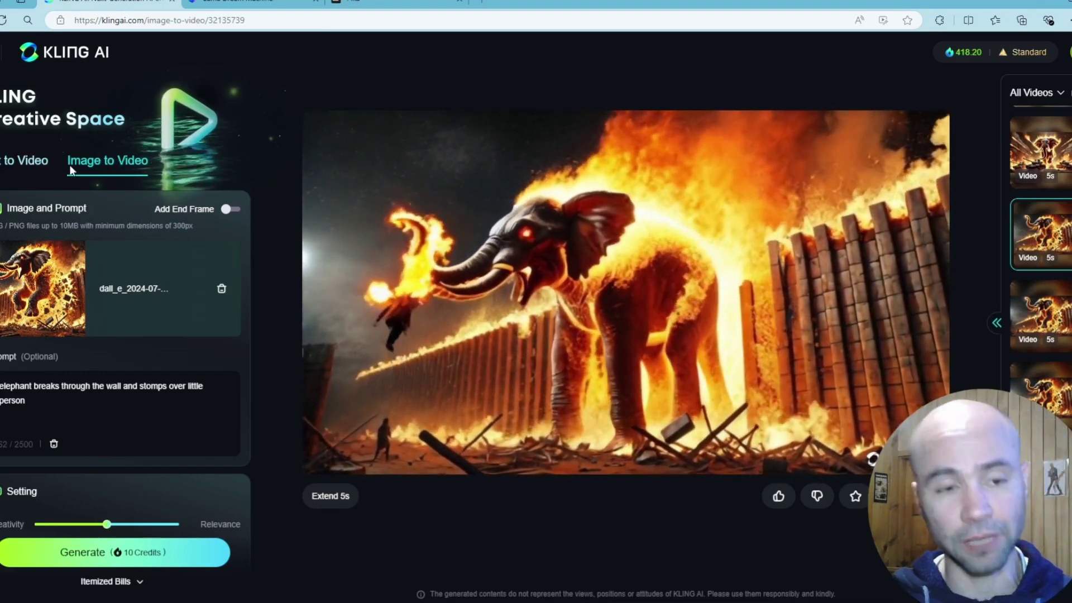
left_click_drag(48, 407, 8, 394)
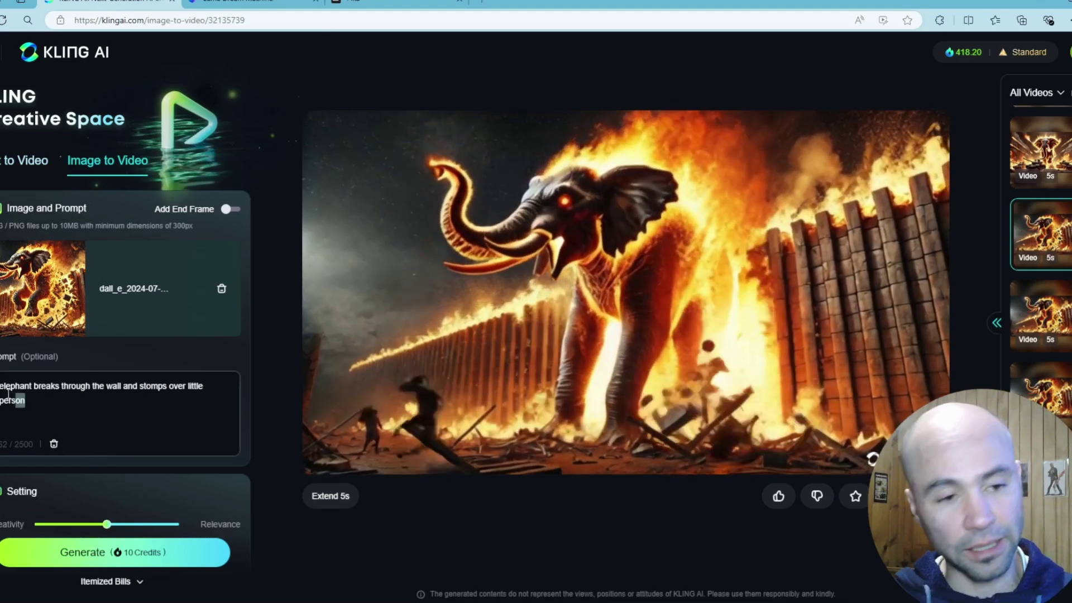
left_click(52, 409)
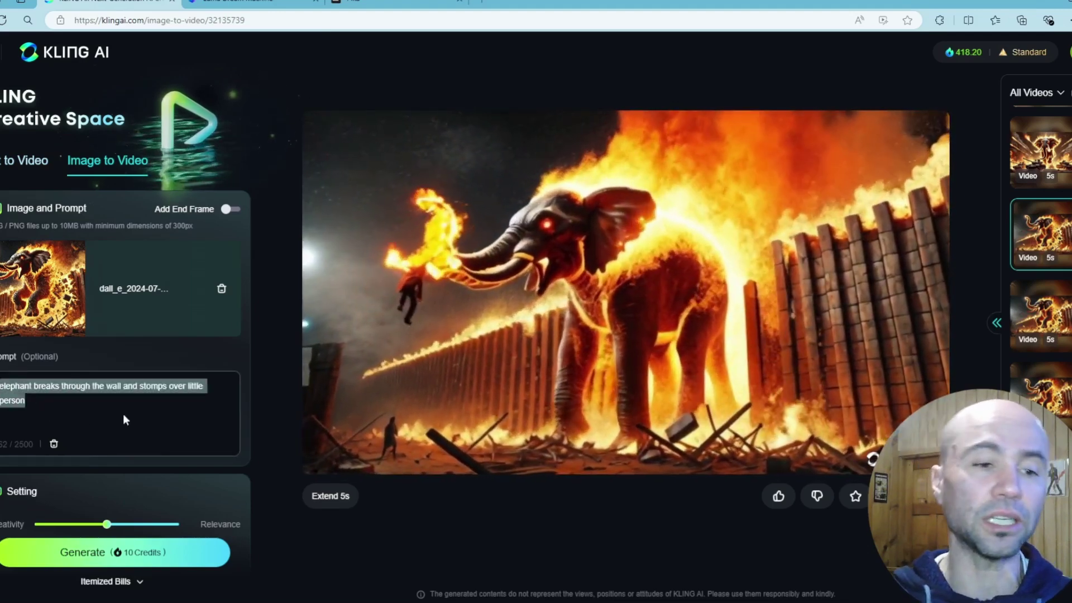
left_click(101, 409)
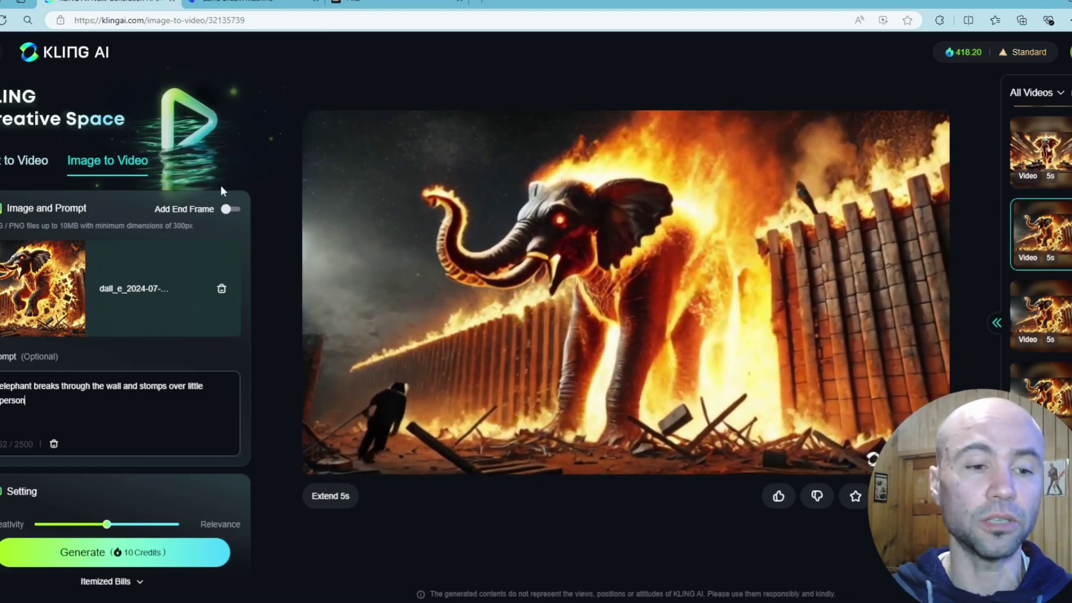
- Examine the generation settings, reopen the elephant and tanks video, and set its Creativity–Relevance value to 1
scroll(111, 283, "down", 2)
scroll(116, 282, "down", 1)
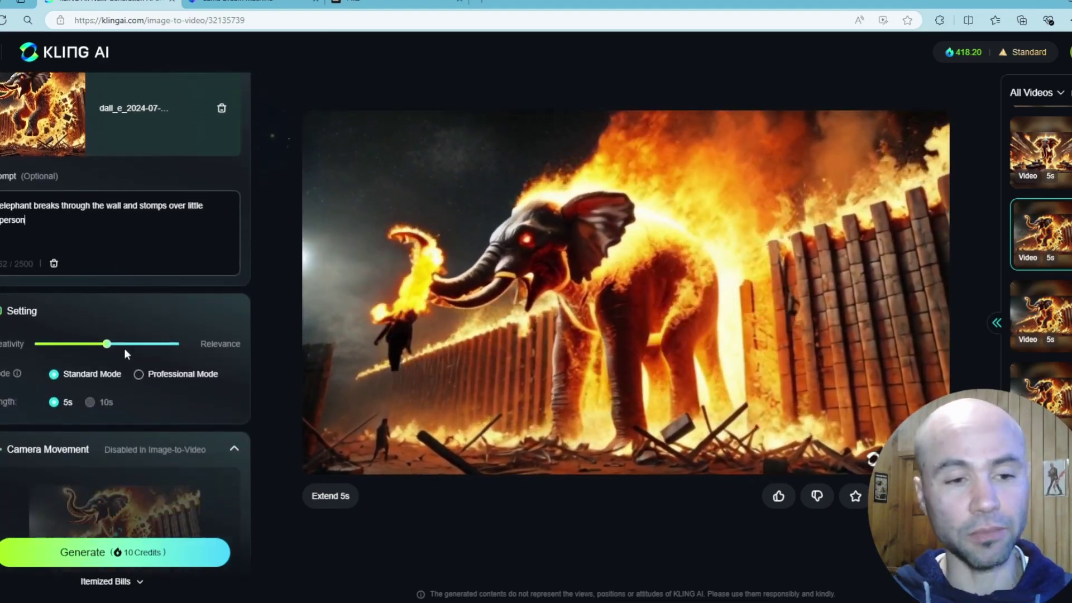
mouse_move(113, 345)
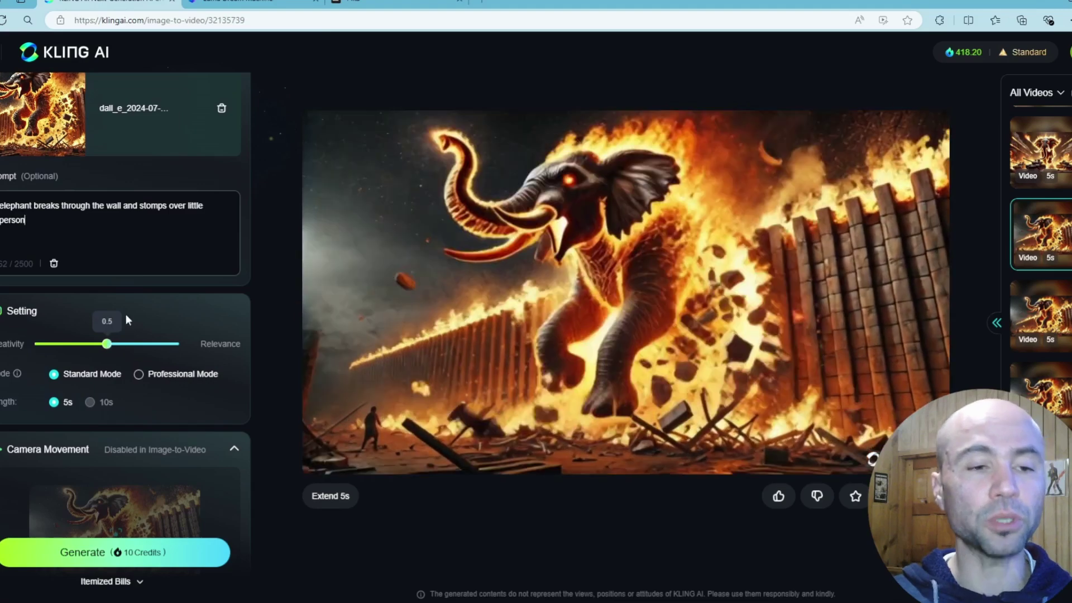
left_click(1048, 159)
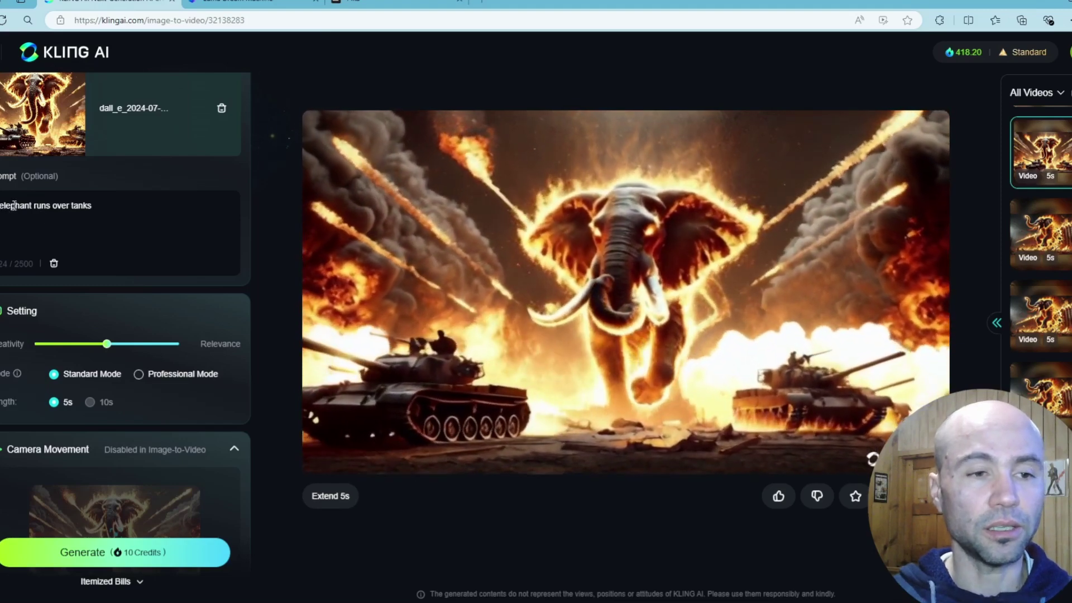
left_click_drag(107, 344, 114, 344)
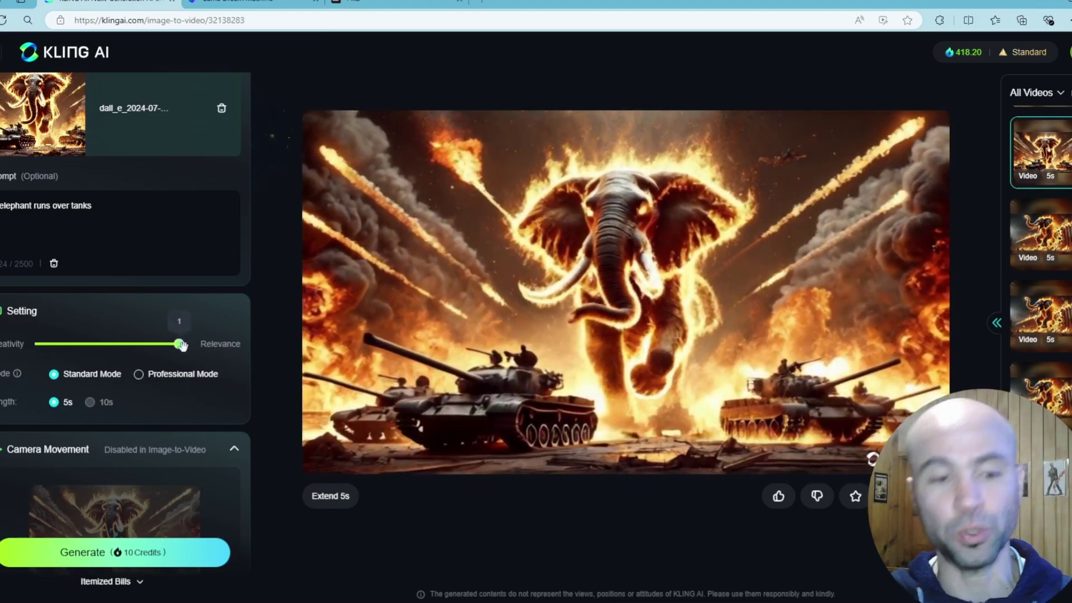
scroll(182, 346, "down", 2)
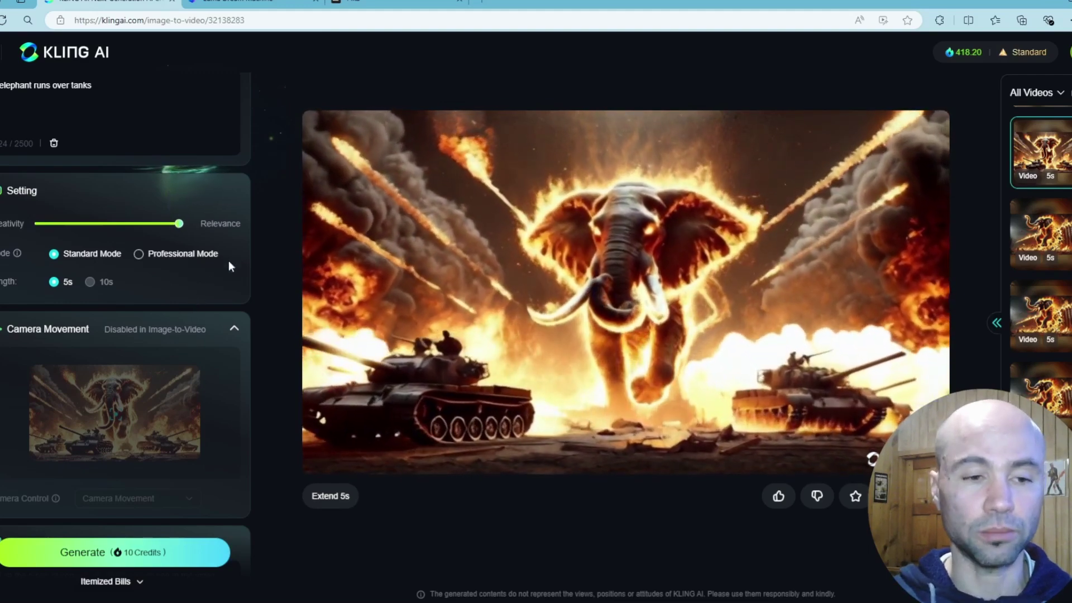
scroll(202, 247, "up", 1)
scroll(202, 249, "up", 2)
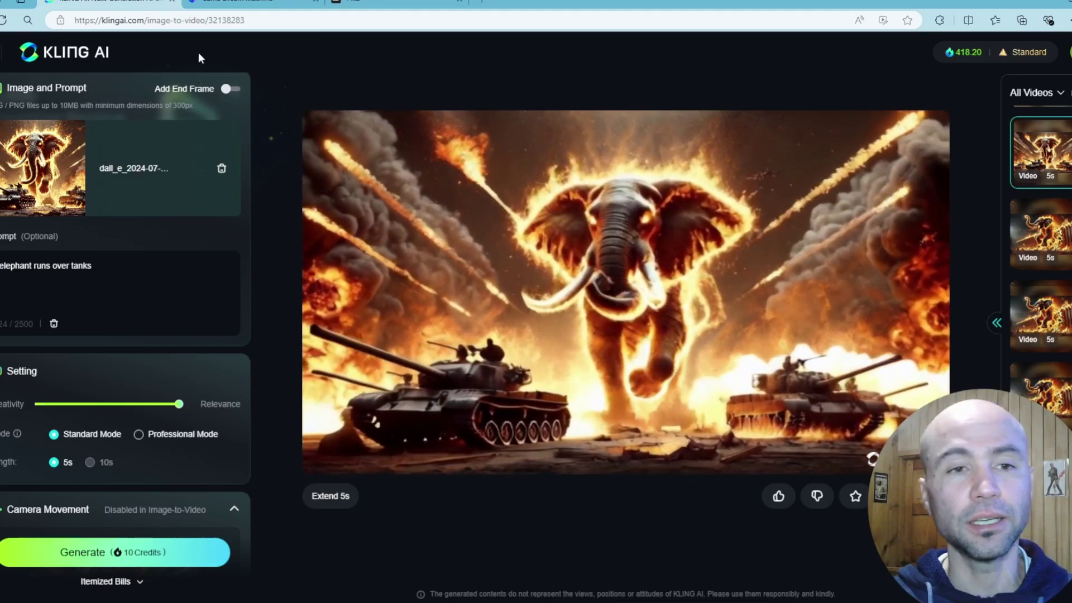
- Switch to Luma Dream Machine, browse the creations and play "elephant breaks through the wall ad bricks blow away", then return to the list
left_click(220, 5)
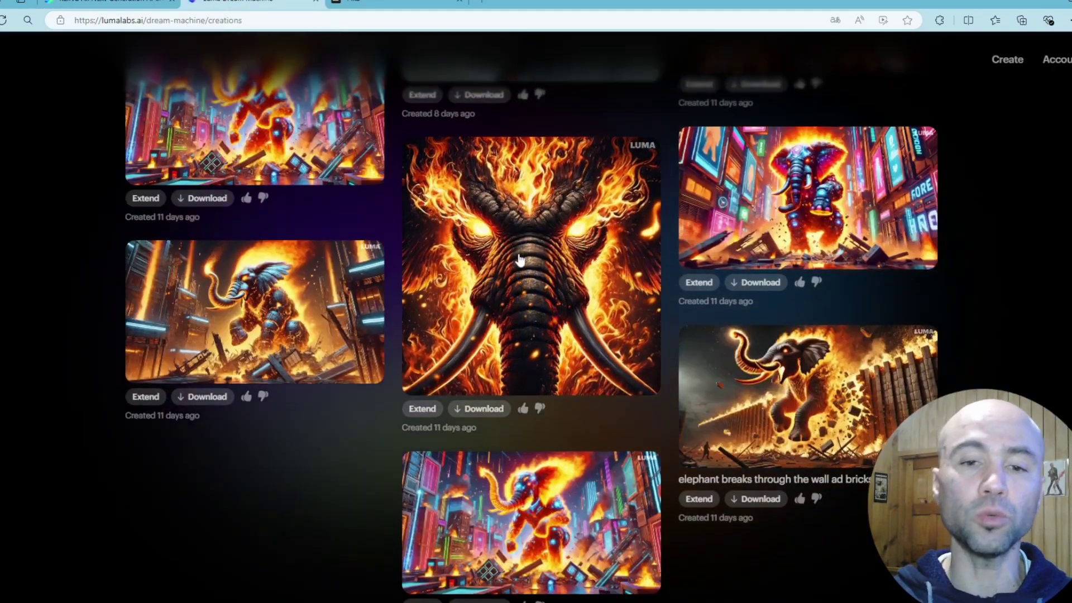
scroll(527, 251, "down", 2)
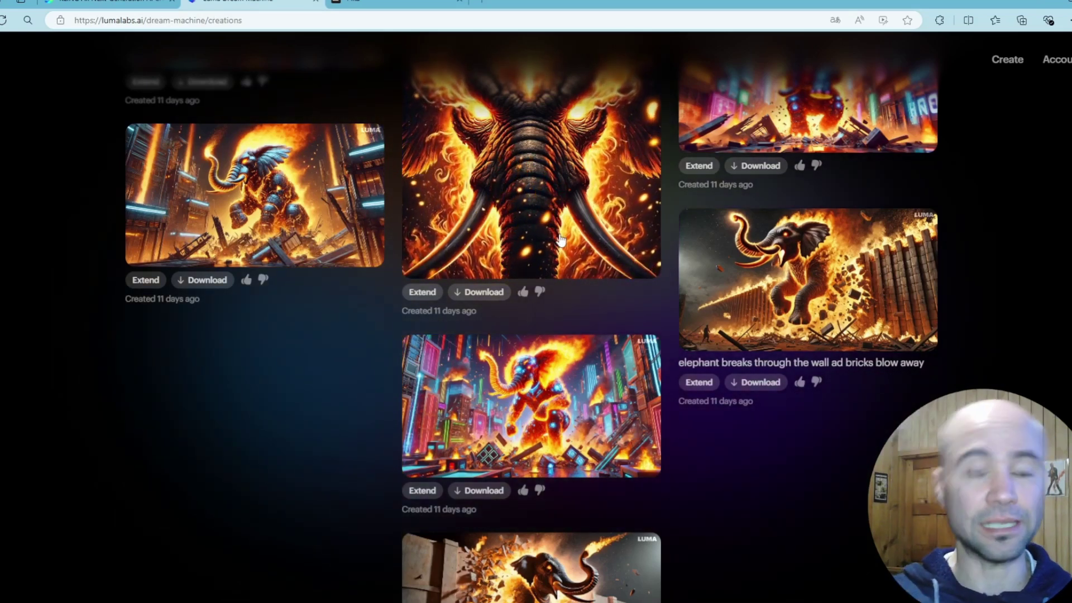
scroll(548, 250, "up", 1)
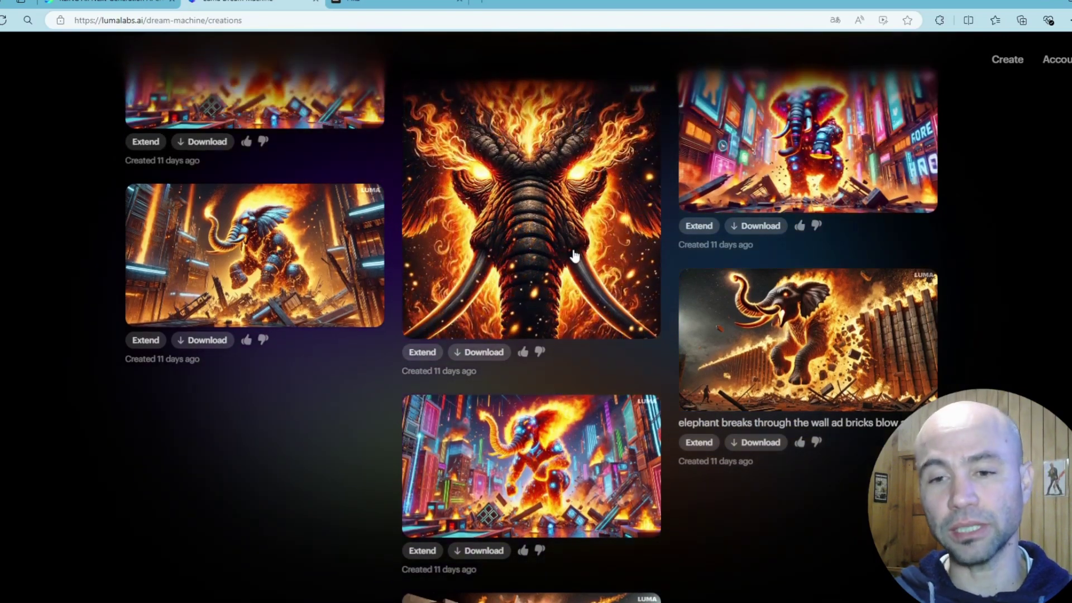
left_click(789, 347)
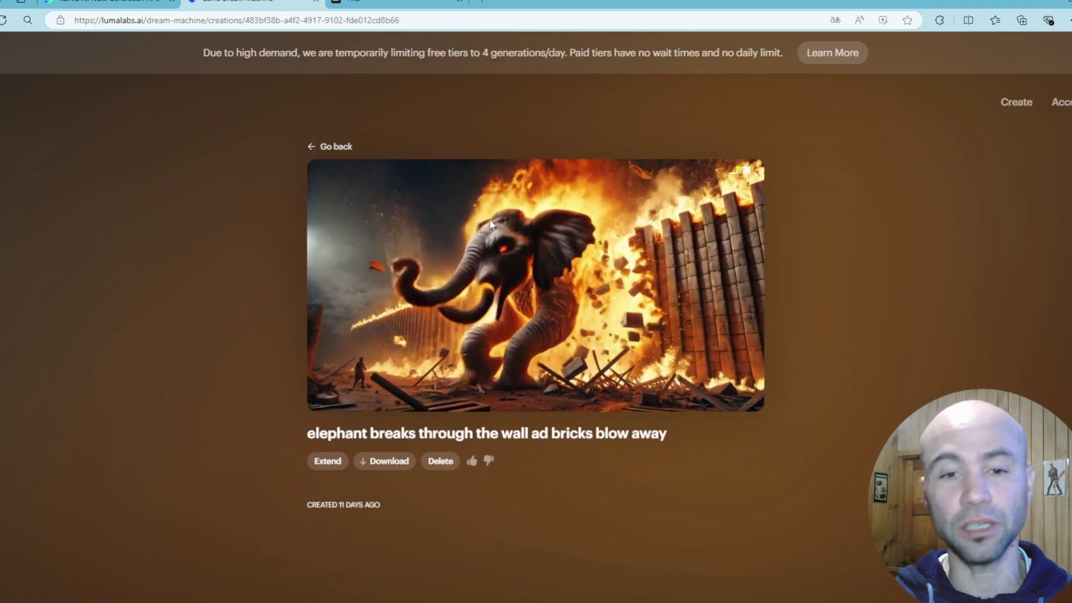
left_click(314, 148)
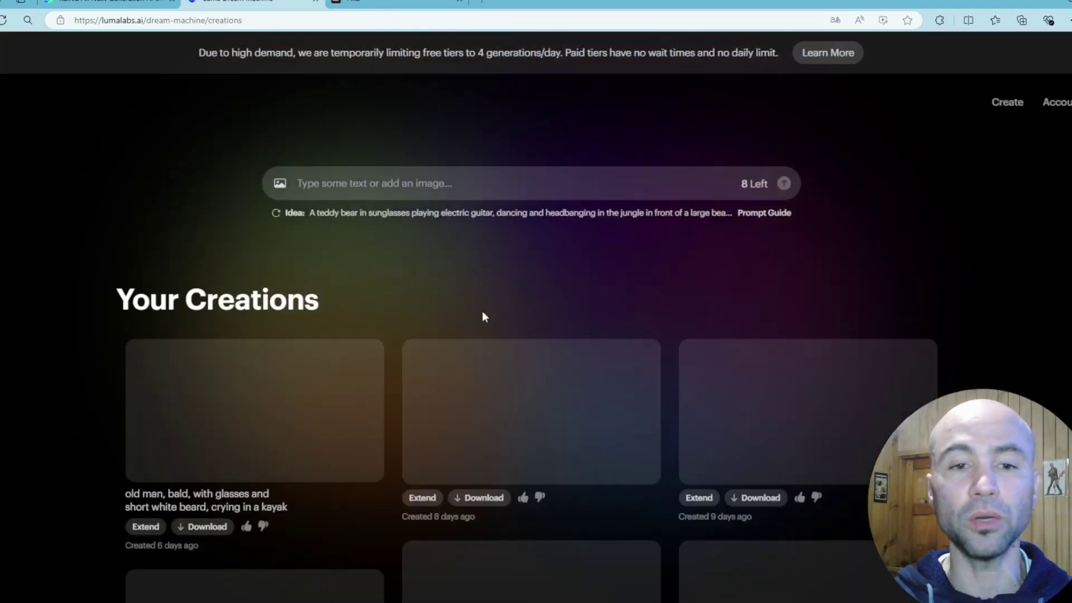
- Find the armoured robotic elephant clip set in the burning futuristic city among the creations and play it enlarged
scroll(809, 351, "down", 4)
scroll(809, 350, "down", 6)
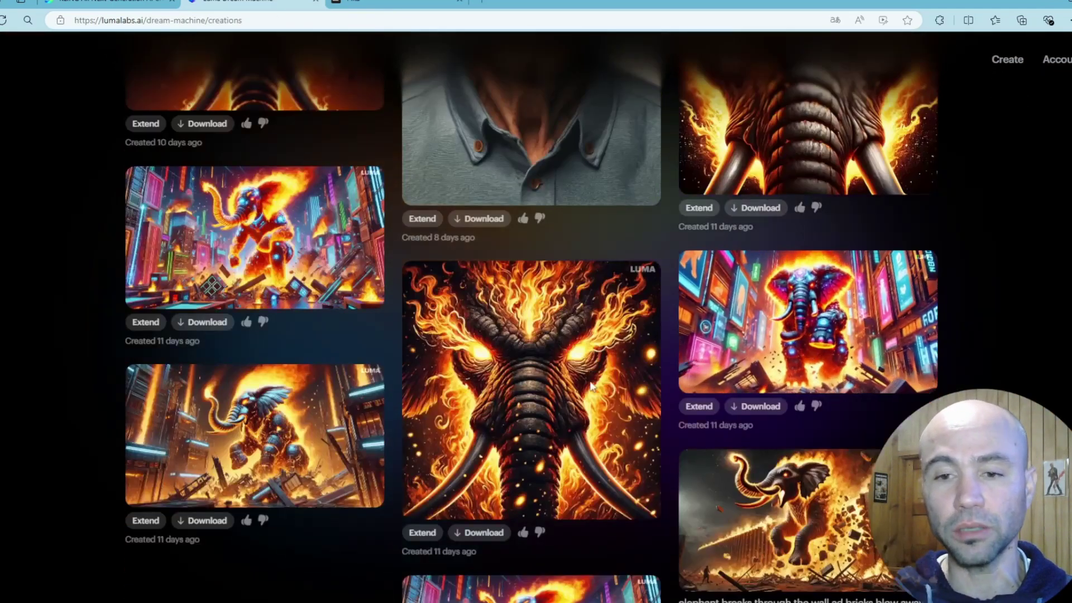
scroll(533, 381, "down", 2)
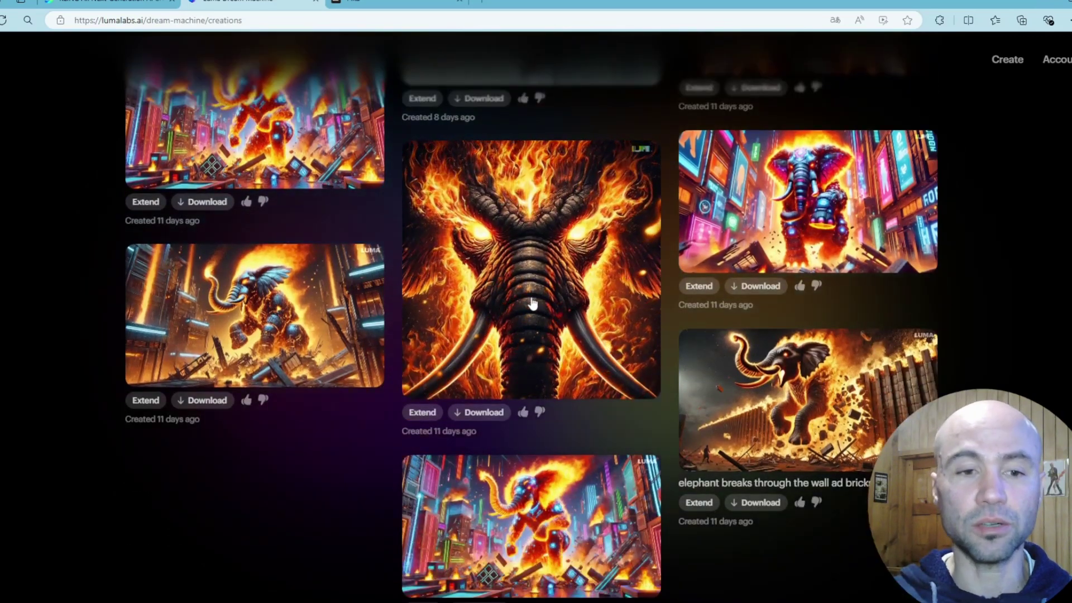
left_click(281, 314)
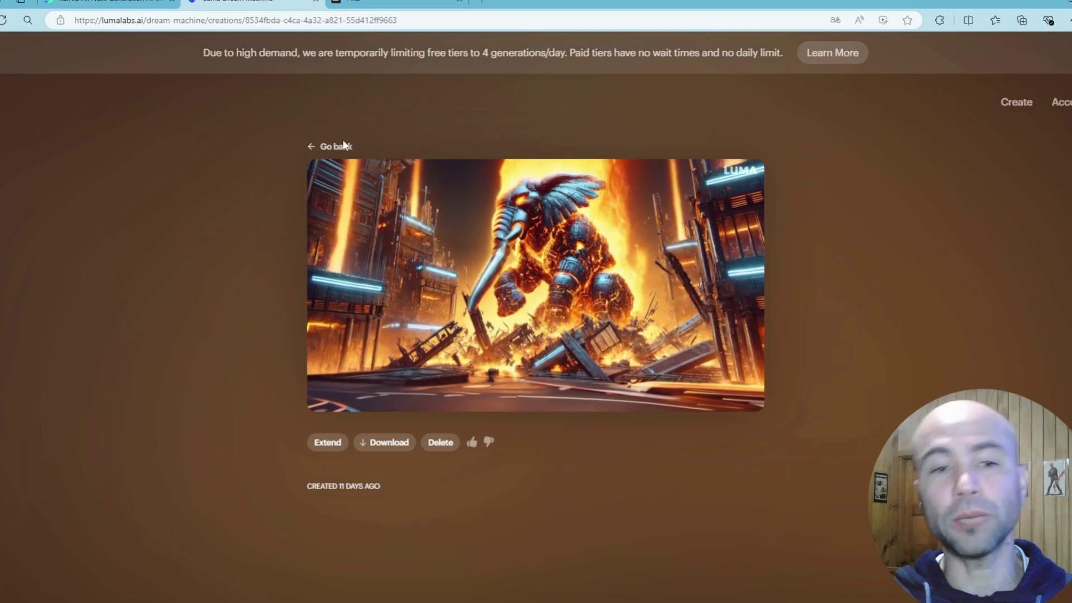
- Return to the Luma Dream Machine creations list, switch to Pika and look over the video library
left_click(336, 147)
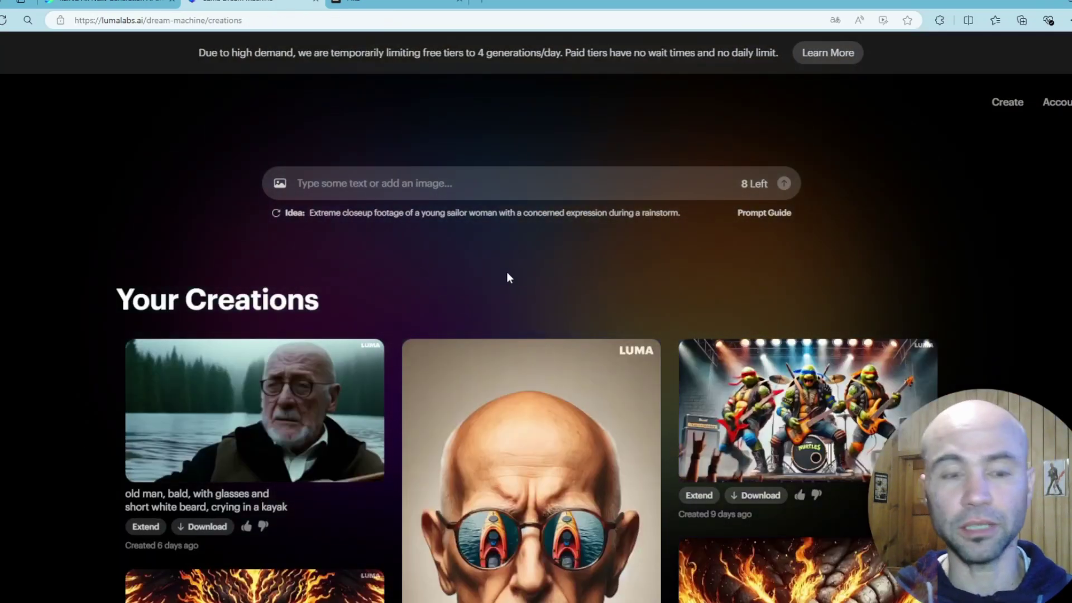
left_click(294, 187)
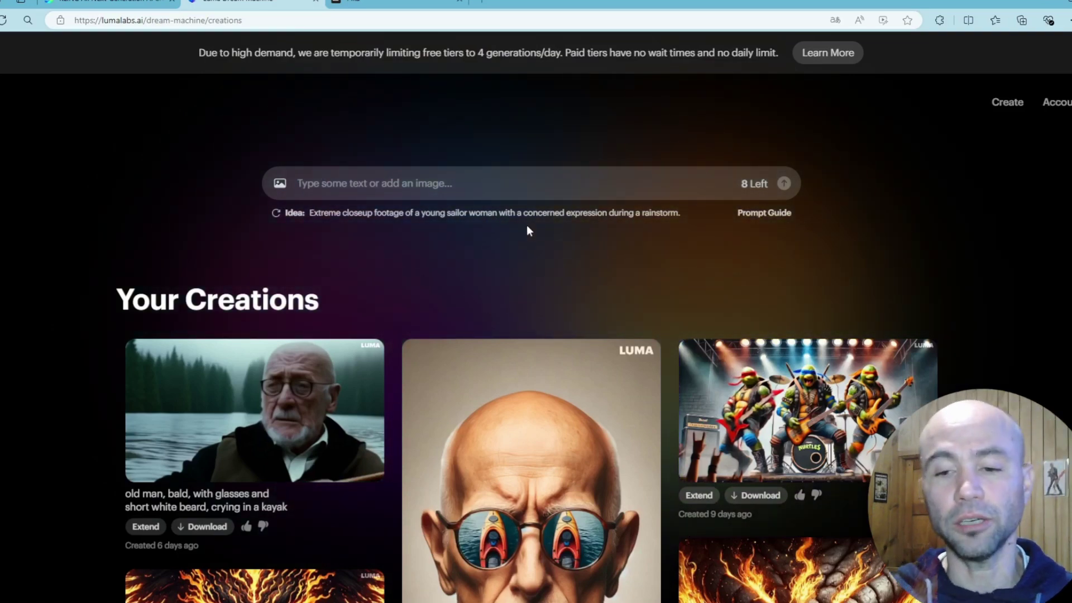
left_click(393, 2)
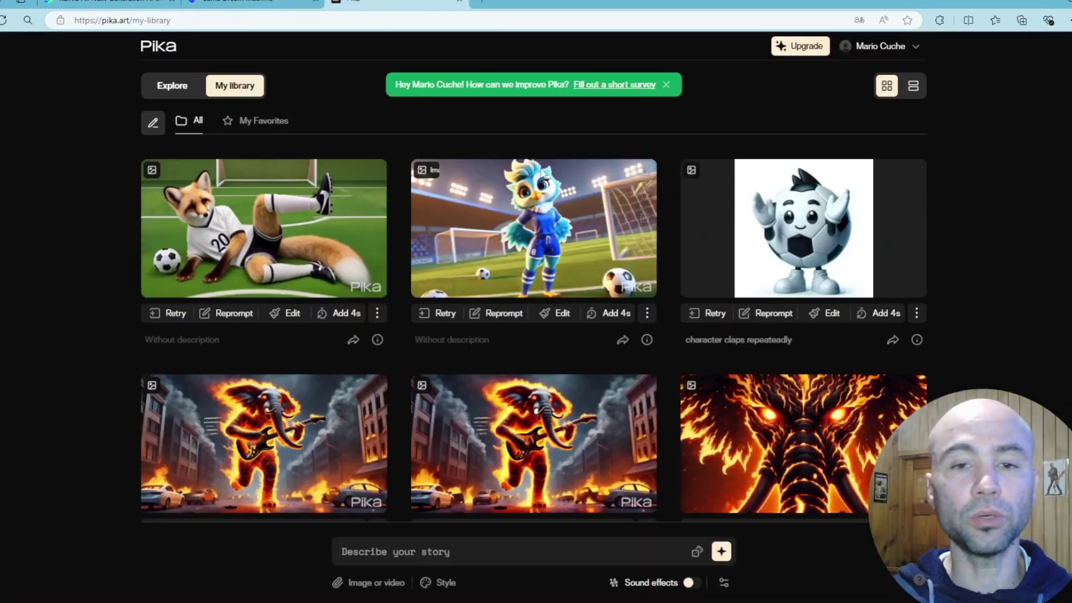
mouse_move(621, 188)
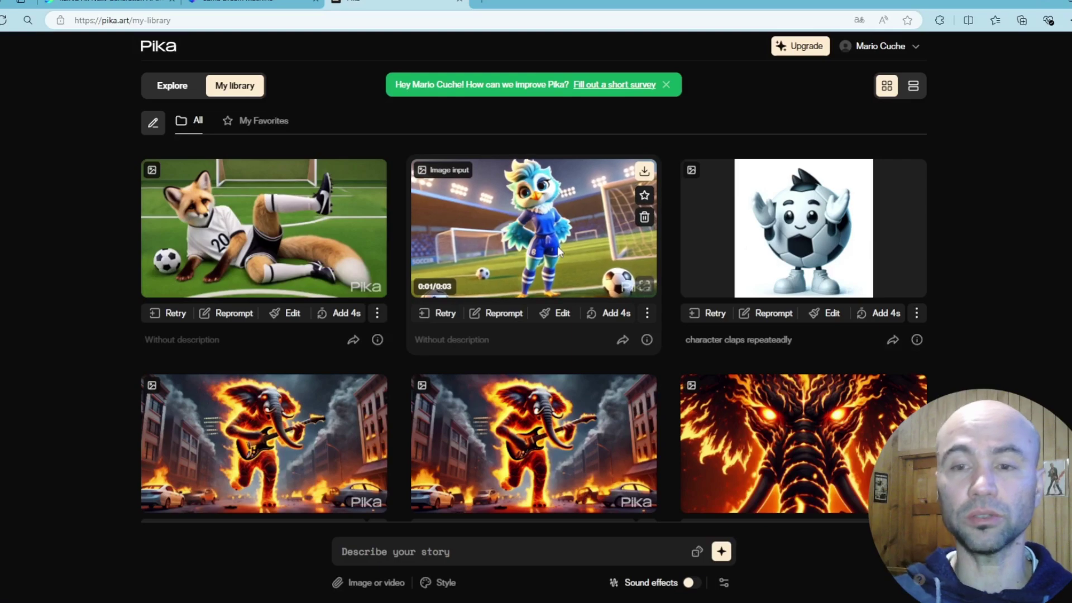
scroll(557, 249, "down", 5)
scroll(557, 249, "up", 5)
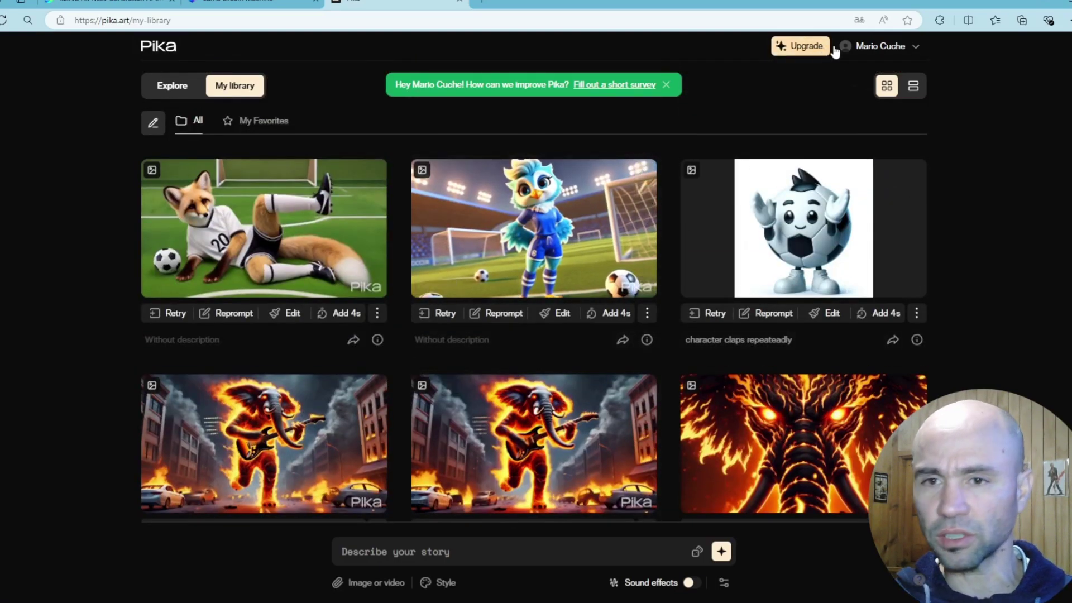
- Check the Pika account's plan and remaining credits, and skim the library of generated videos again
left_click(911, 50)
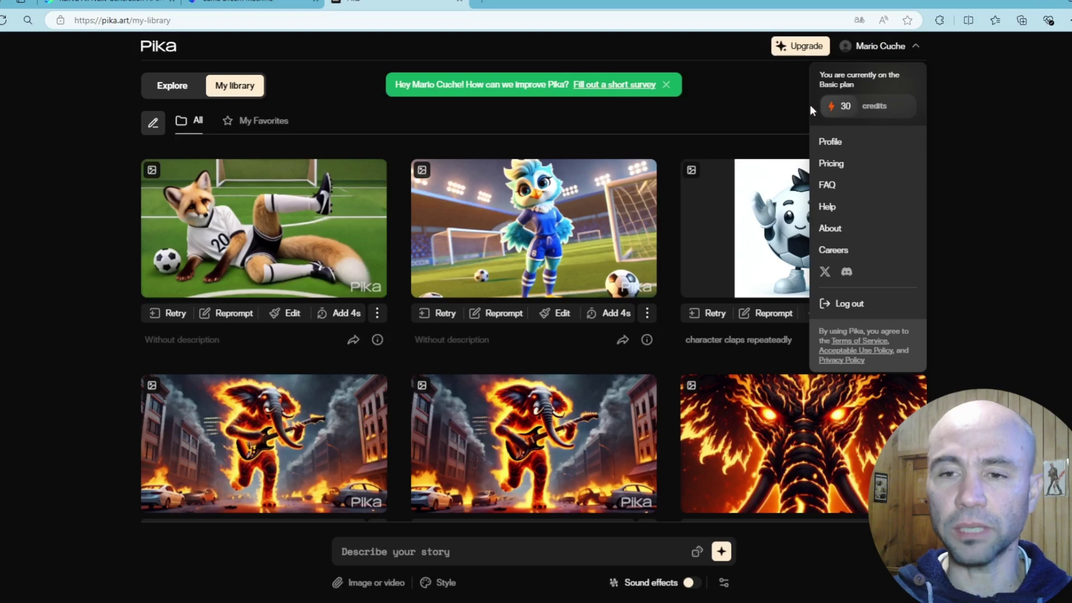
left_click(705, 130)
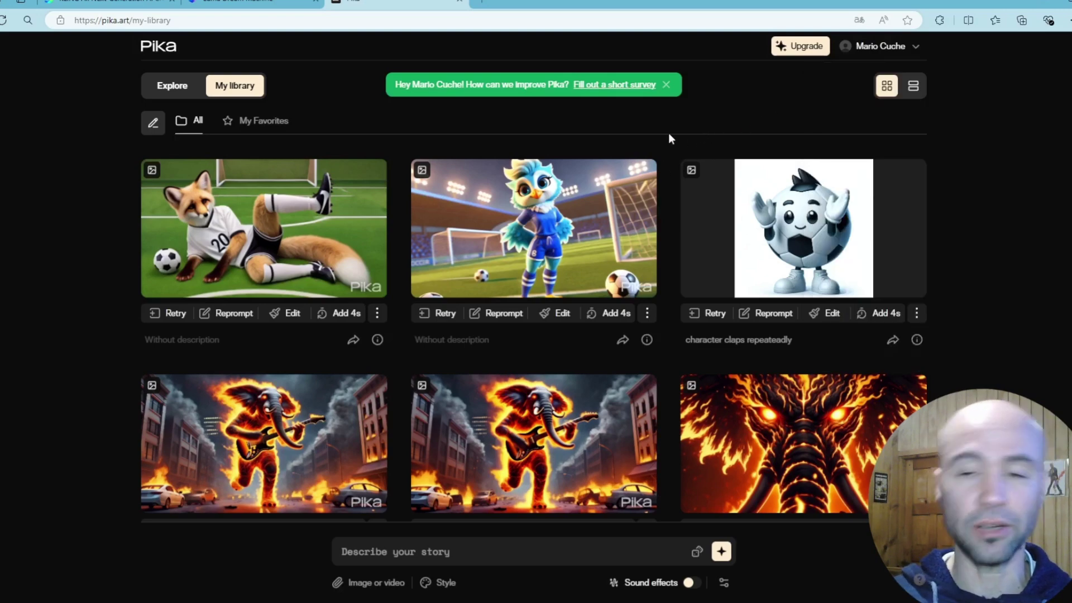
scroll(569, 240, "down", 2)
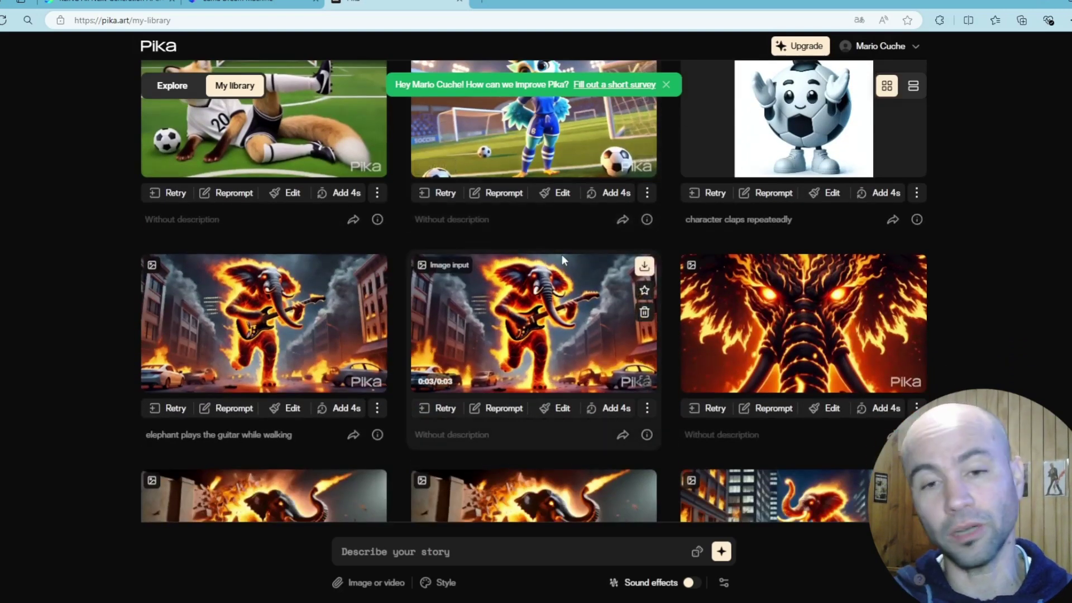
scroll(561, 253, "up", 2)
scroll(540, 268, "down", 2)
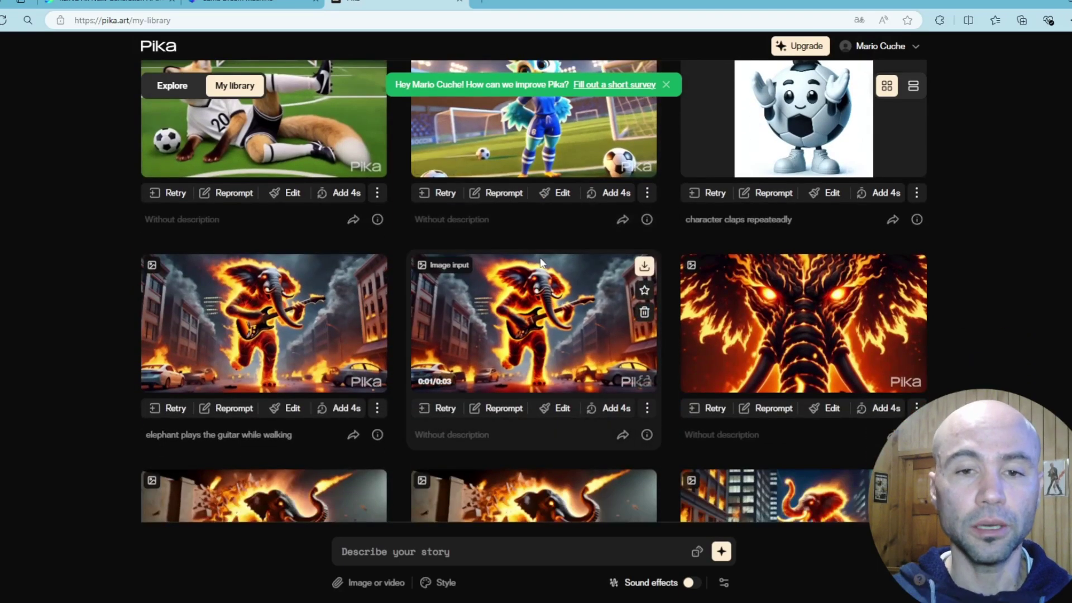
scroll(584, 264, "up", 2)
- Preview the football fox, blue bird and clapping soccer ball clips, and browse the fiery elephant videos further down the library
mouse_move(306, 233)
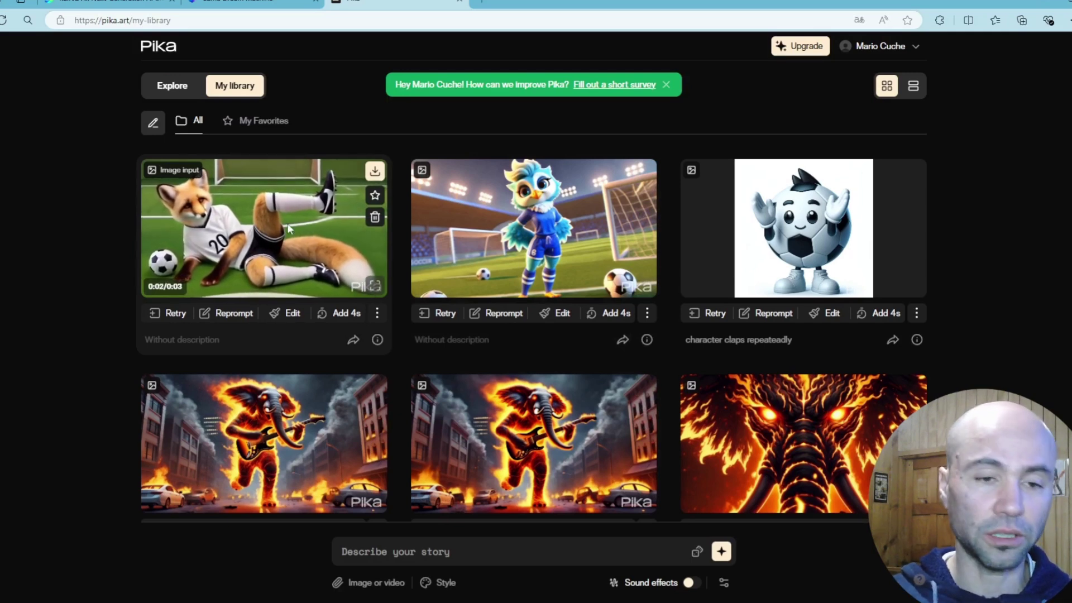
mouse_move(555, 235)
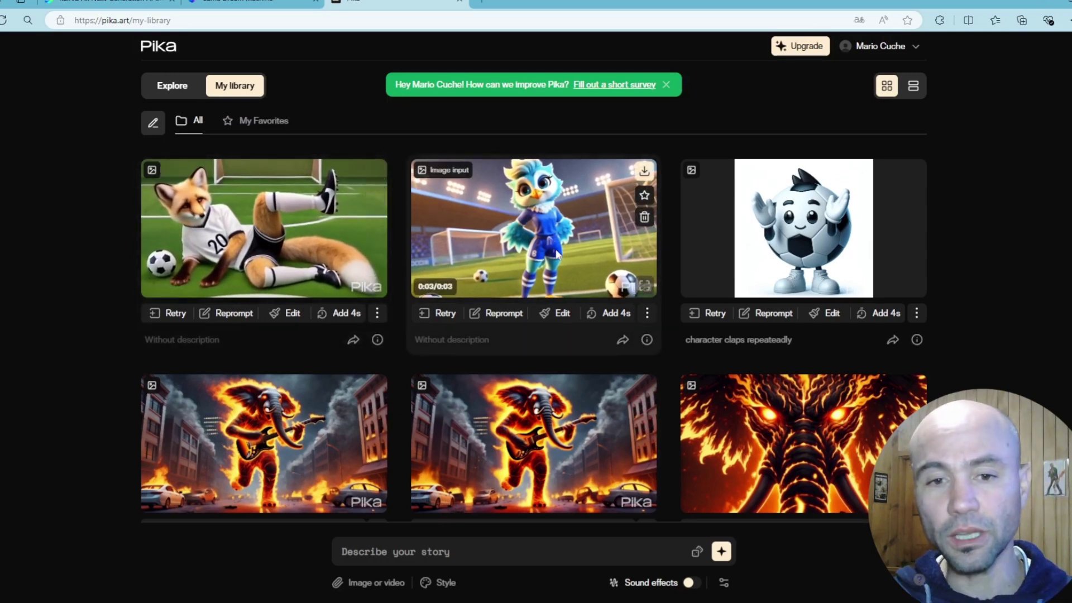
mouse_move(391, 242)
mouse_move(819, 233)
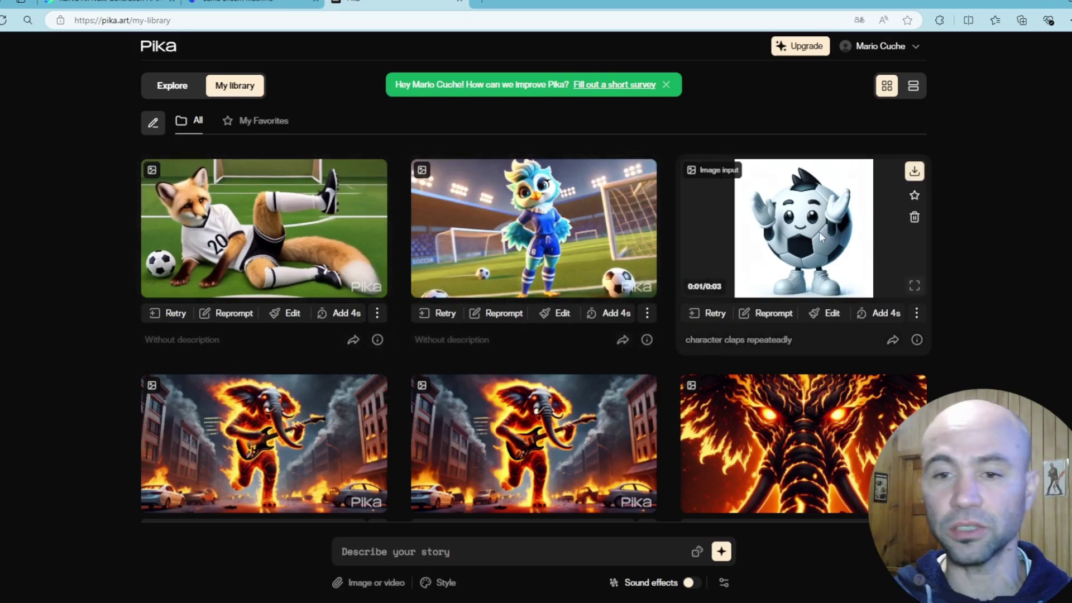
scroll(784, 243, "down", 3)
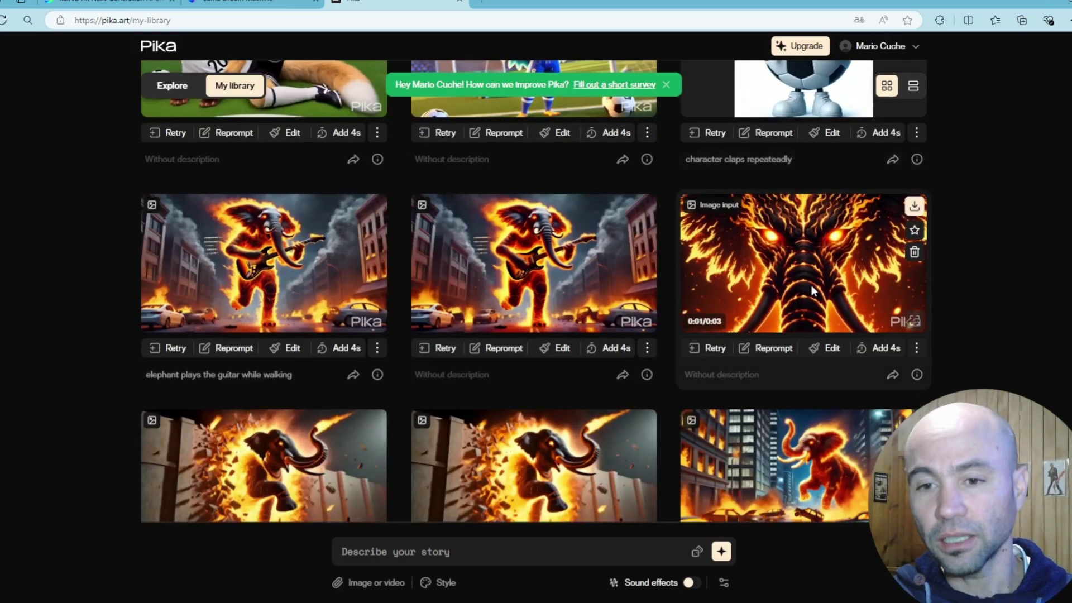
scroll(781, 335, "down", 2)
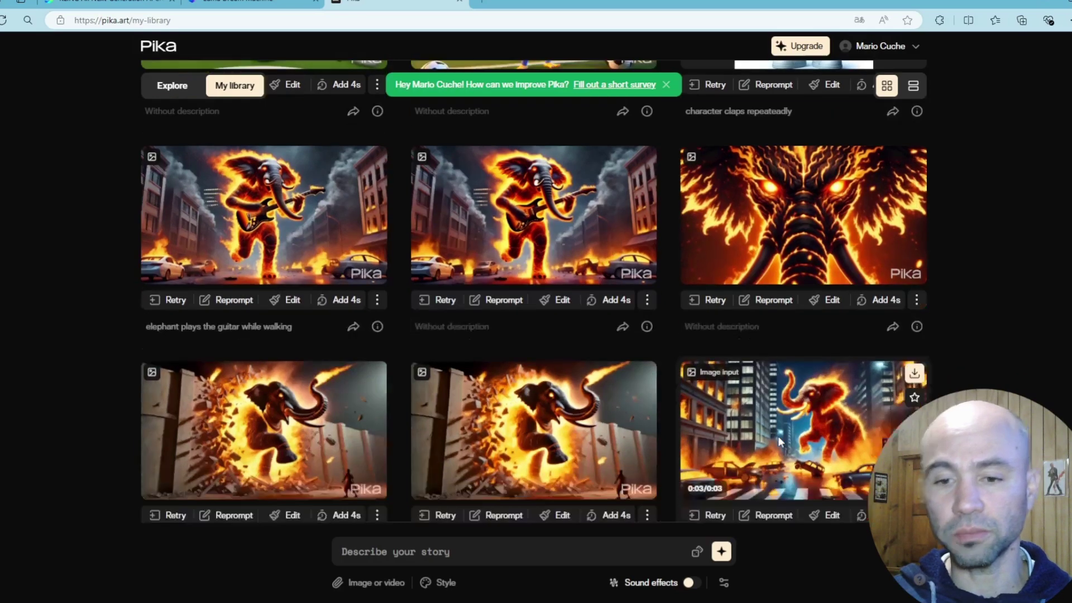
mouse_move(518, 354)
scroll(516, 349, "down", 3)
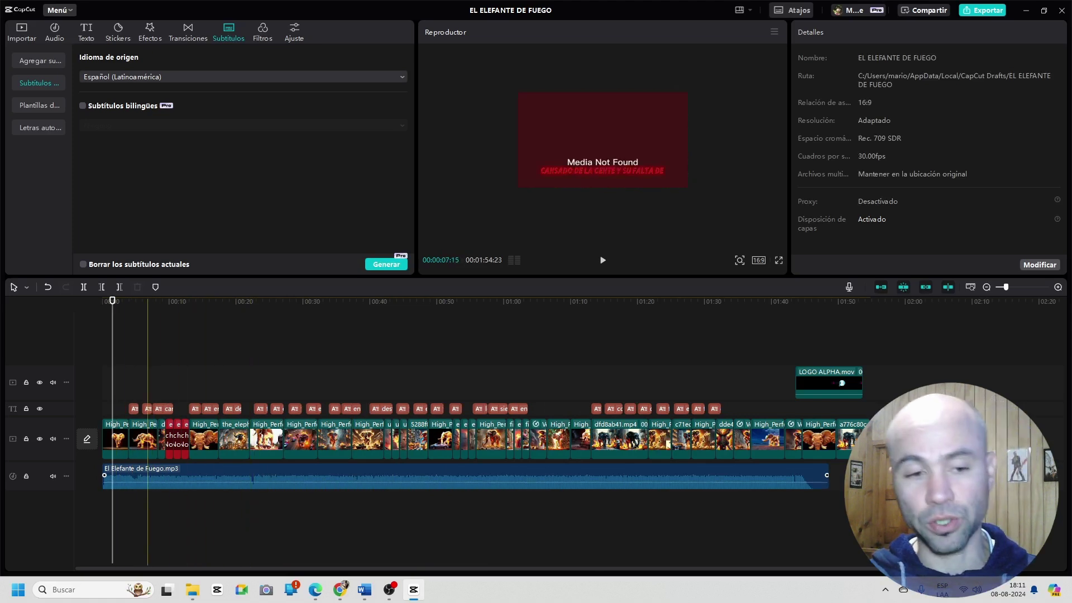
- In the CapCut project EL ELEFANTE DE FUEGO, select the El Elefante de Fuego.mp3 track and view the media import dialog without importing
left_click(147, 476)
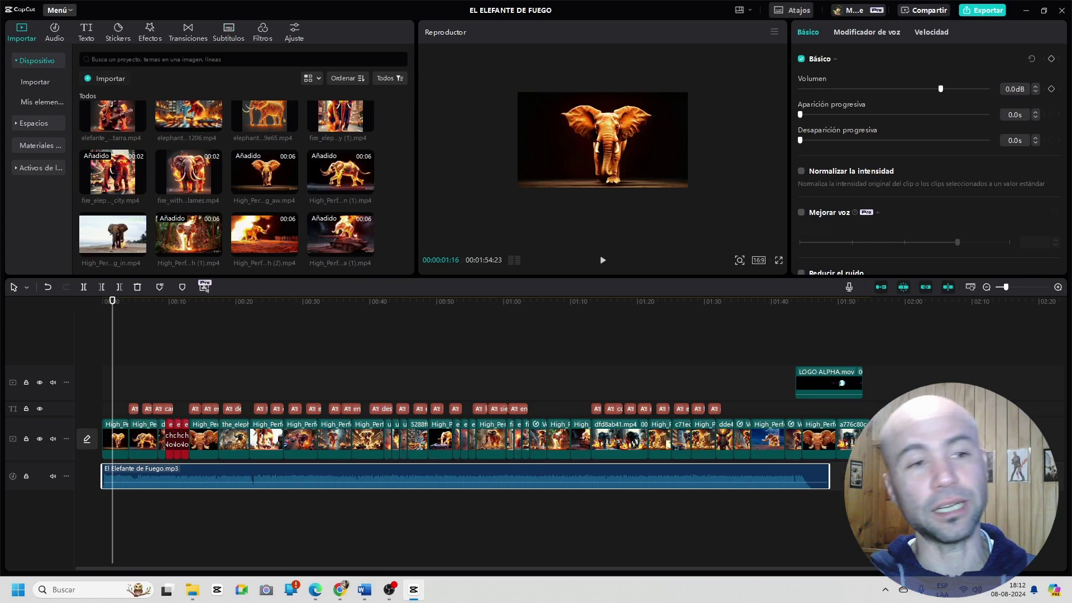
key("ctrl+i")
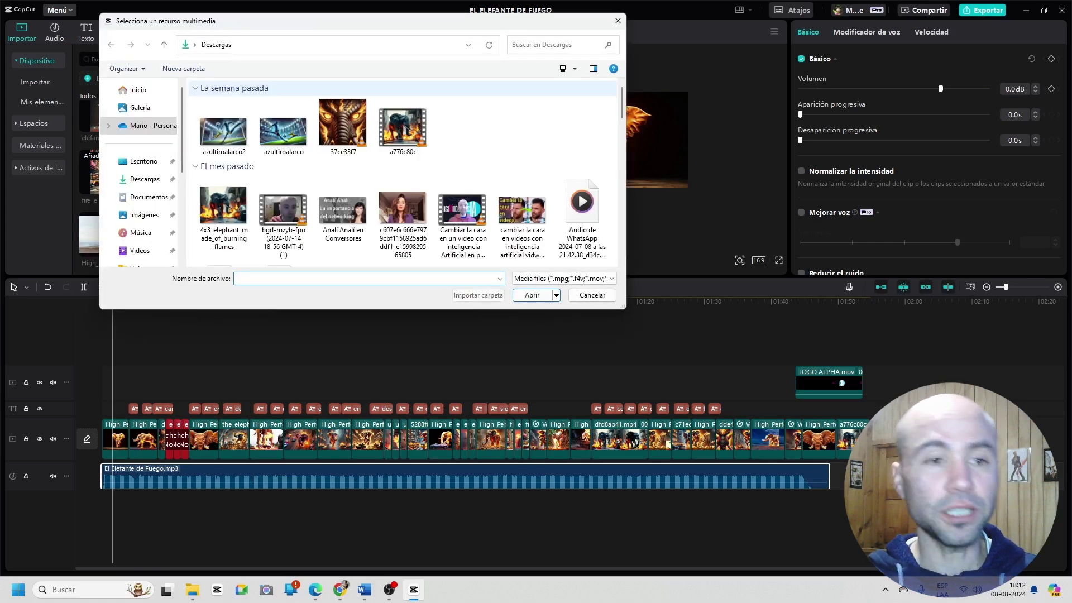
key("Escape")
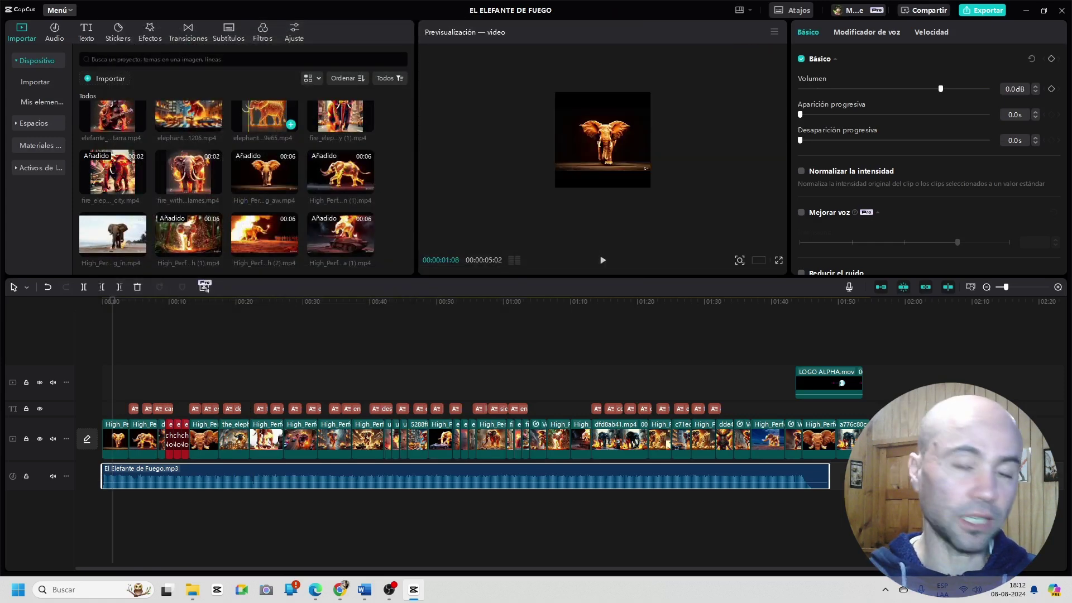
- Preview the imported elephant clips in the project media, including the fiery elephant facing a crowd
left_click(254, 170)
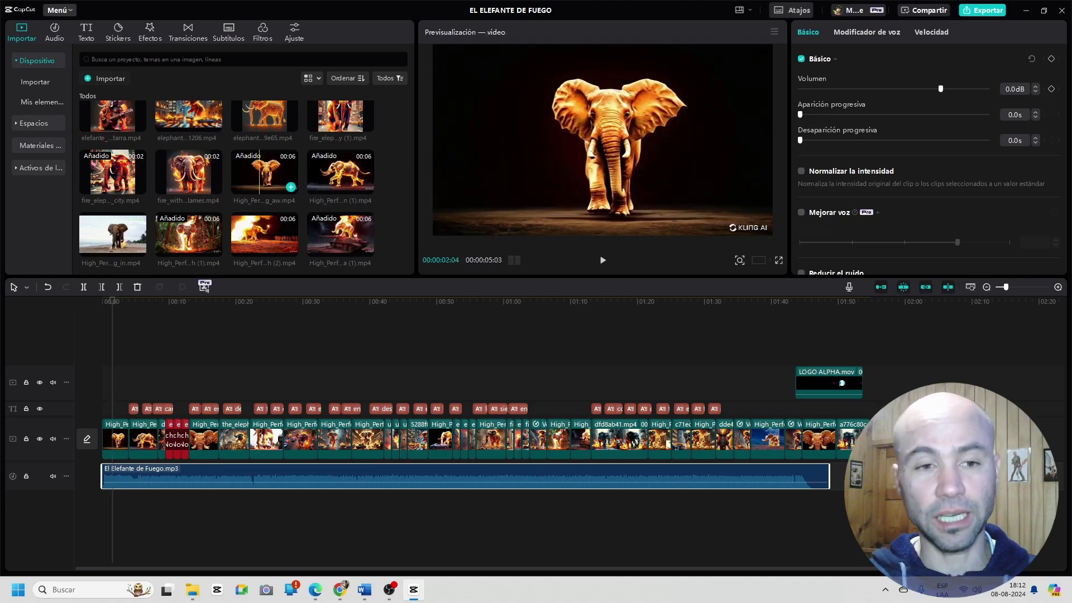
scroll(268, 179, "down", 1)
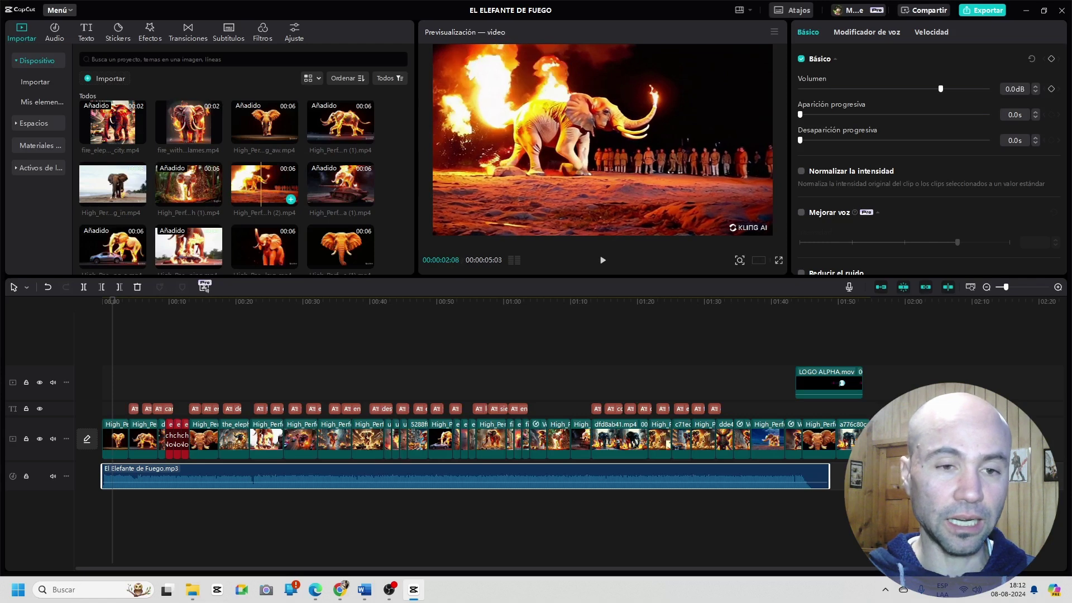
mouse_move(260, 184)
left_mouse_down()
mouse_move(363, 357)
mouse_move(552, 435)
mouse_move(558, 391)
mouse_move(536, 446)
mouse_move(320, 205)
mouse_move(276, 184)
left_mouse_up()
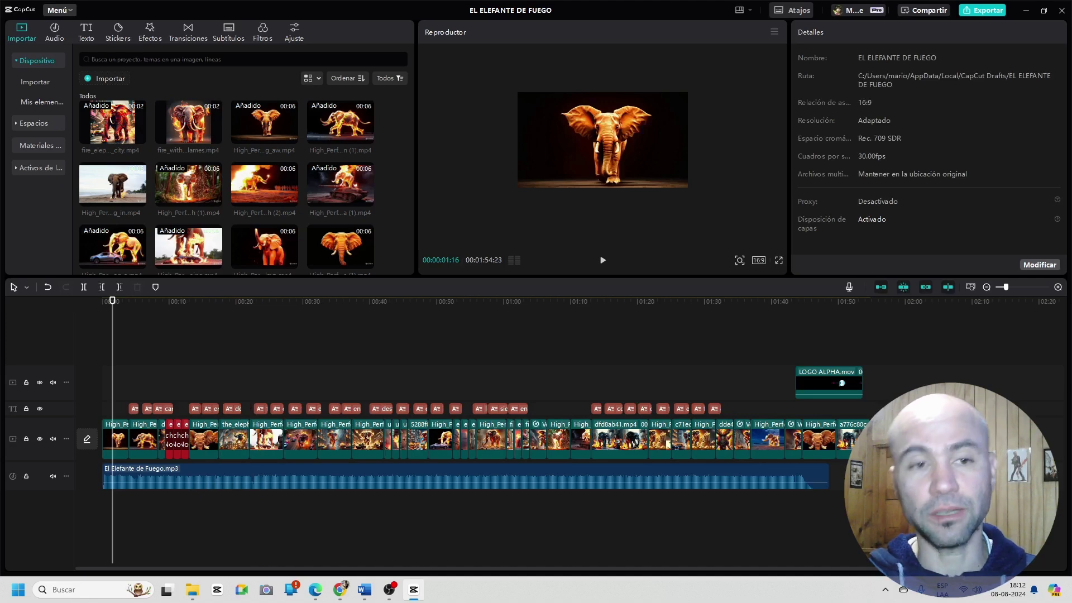
- View the automatic subtitle settings, and inspect the subtitle lines "sale en la noche" and "cansado de la gente y su falta de enfoque"
left_click(229, 32)
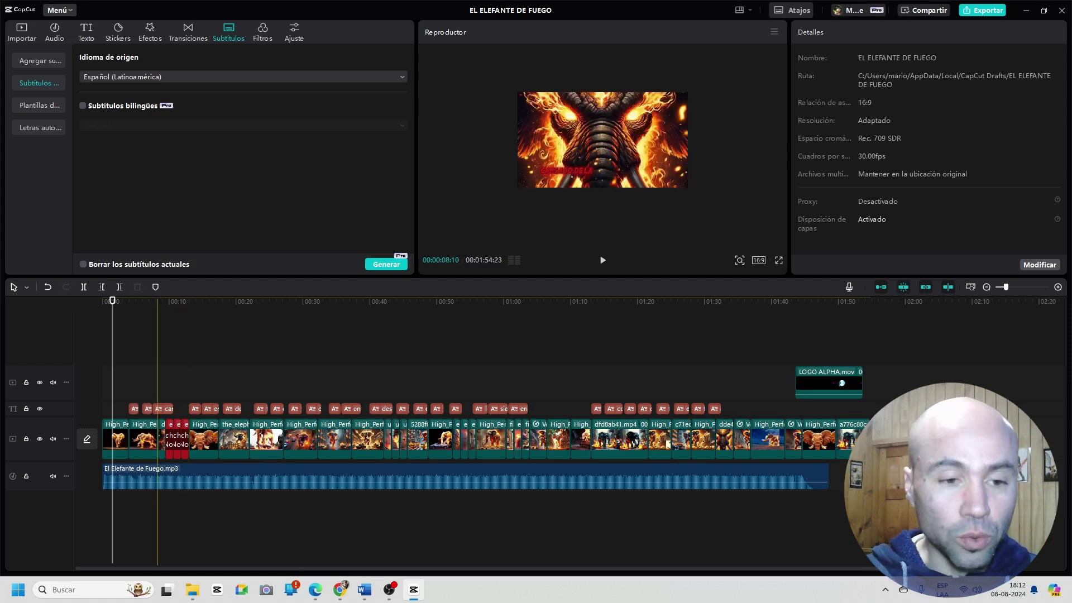
left_click(162, 409)
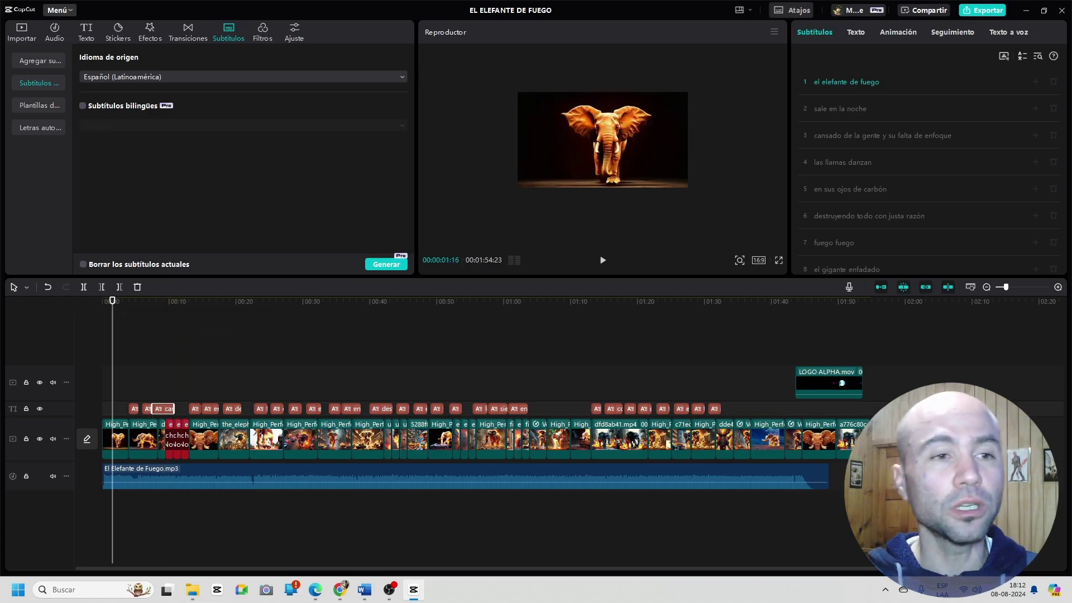
left_click(21, 32)
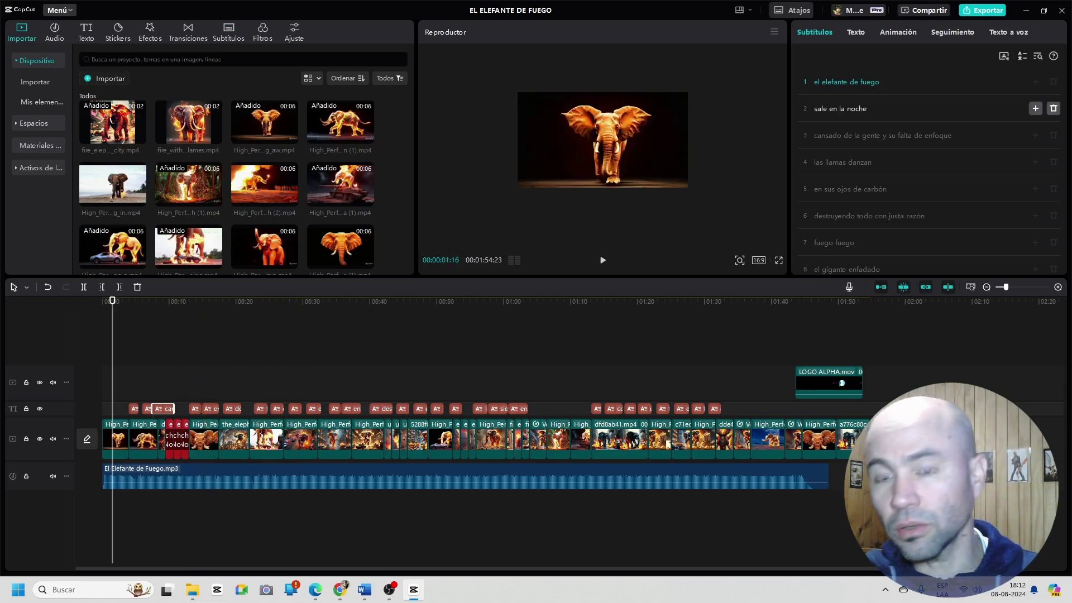
left_click(840, 108)
left_click(882, 135)
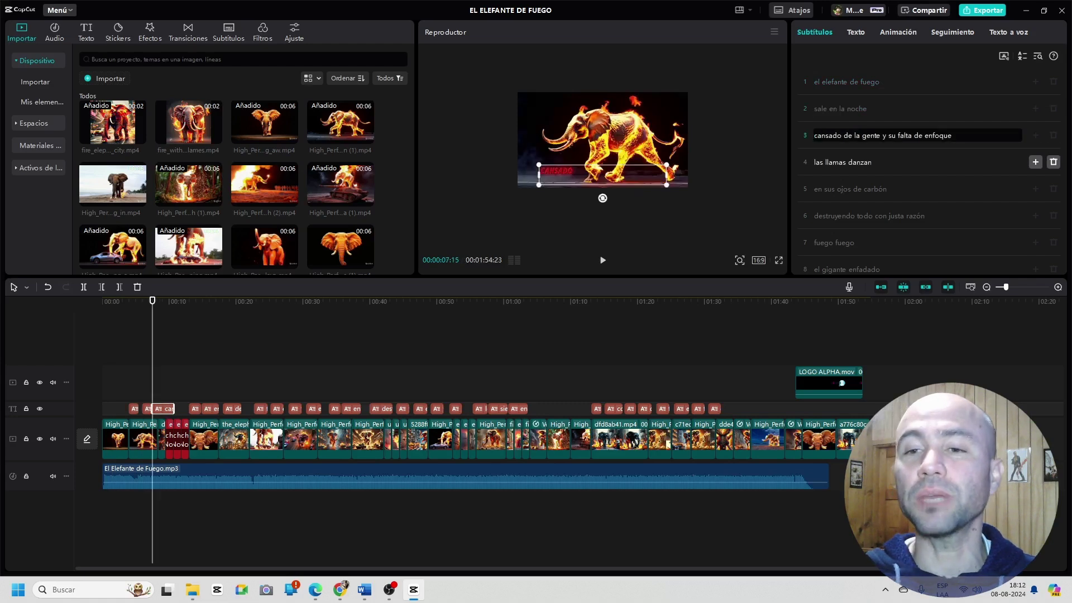
- Select the subtitle "las llamas danzan" and add two new subtitle lines with the default text "Texto predeterminado"
left_click(871, 162)
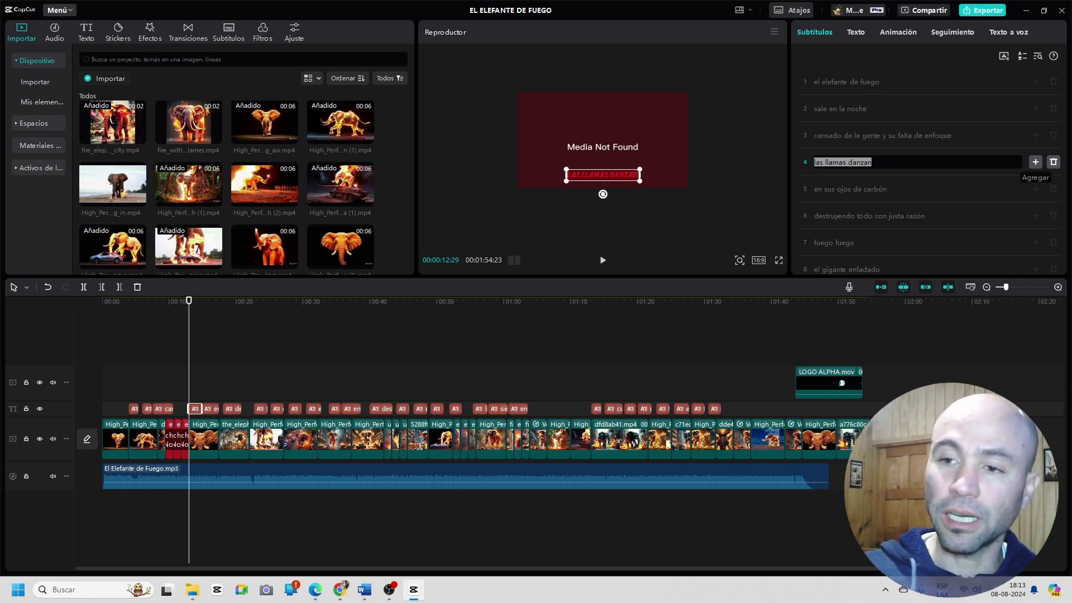
left_click(1035, 162)
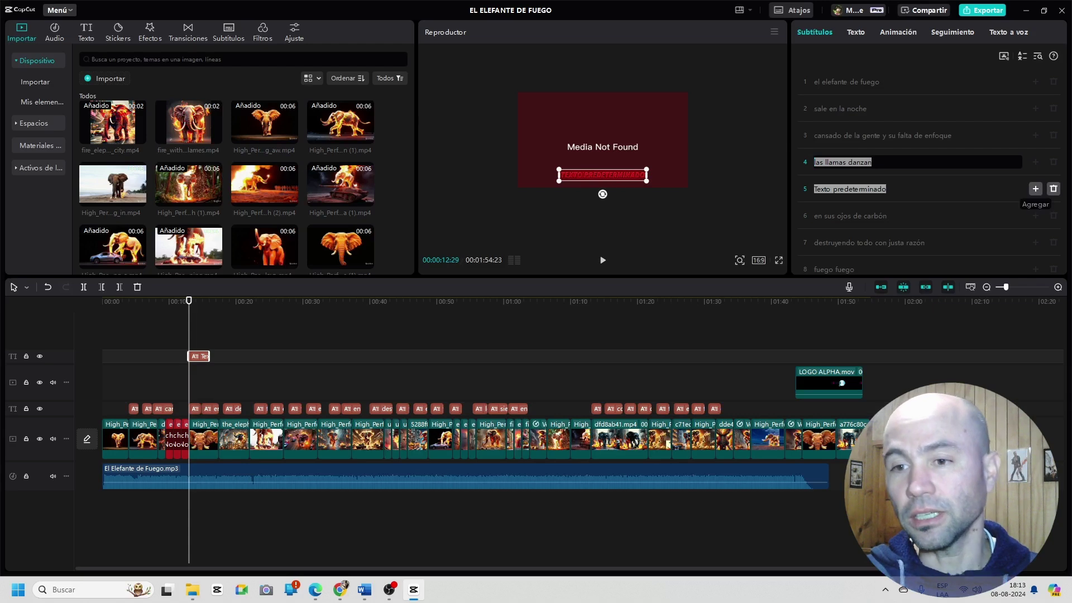
left_click(1035, 189)
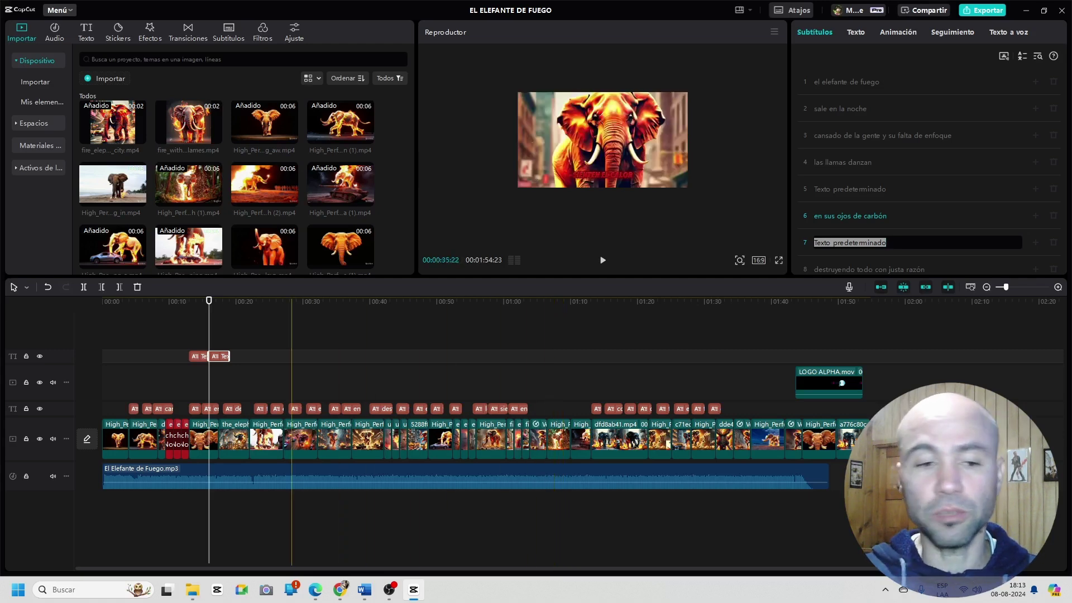
- Return the playhead to the start of the timeline and play the opening seconds of the elephant music video
left_click(106, 329)
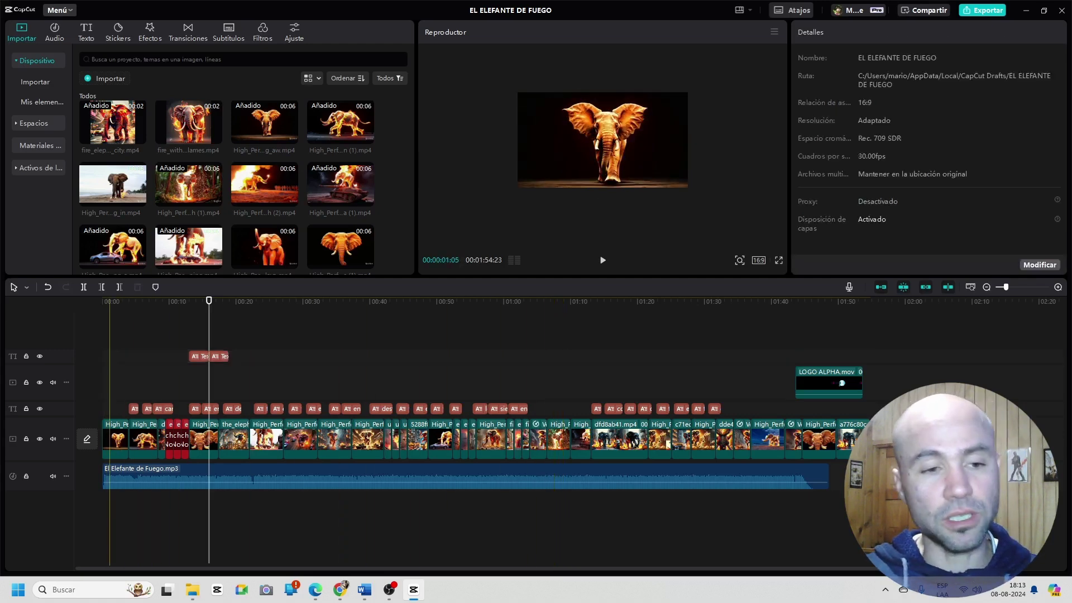
left_click(102, 329)
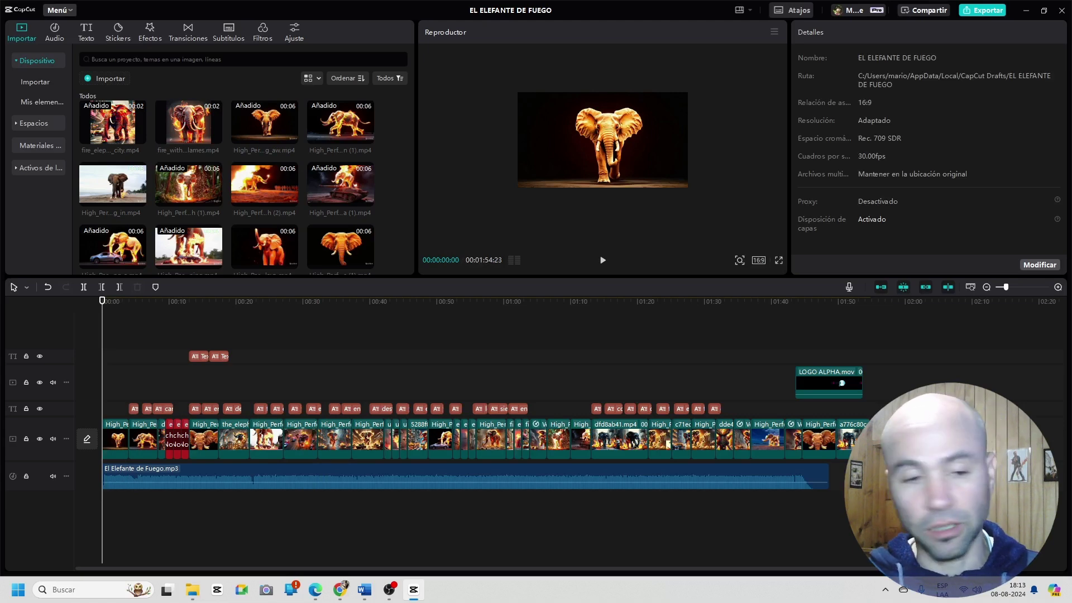
key("space")
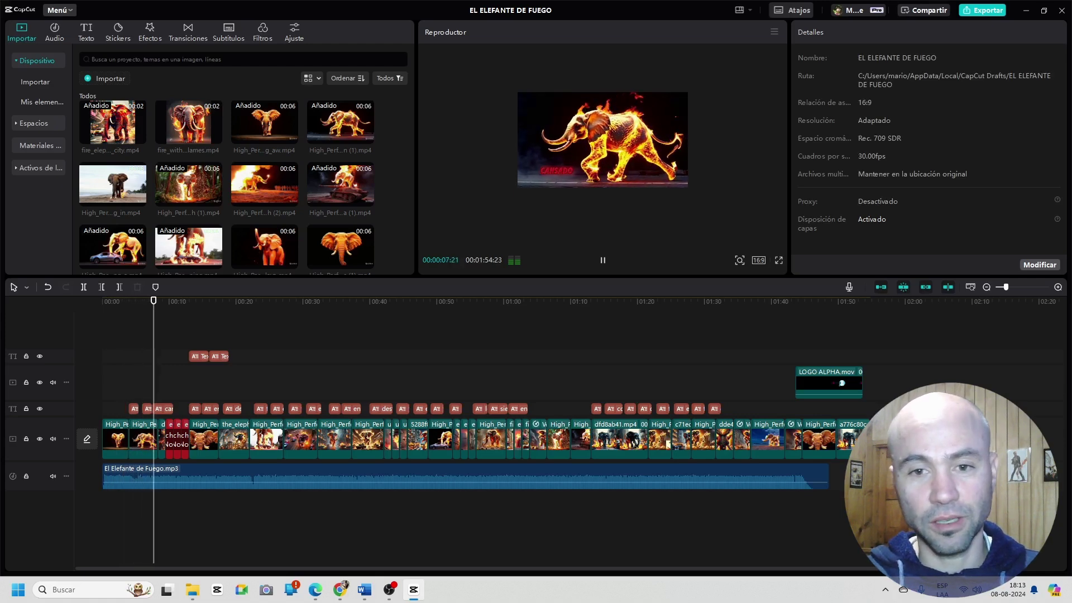
key("space")
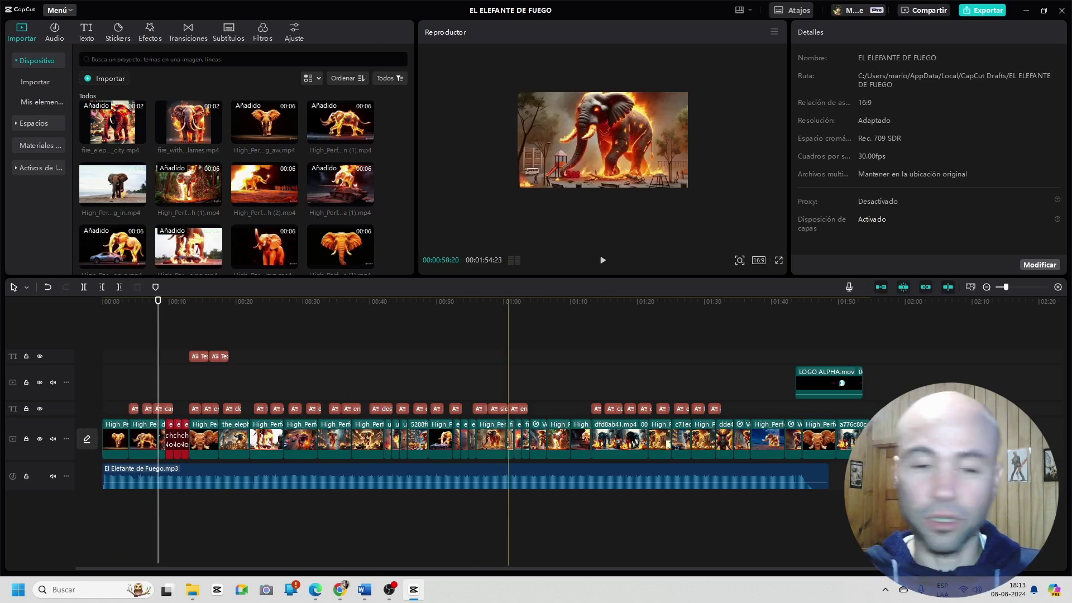